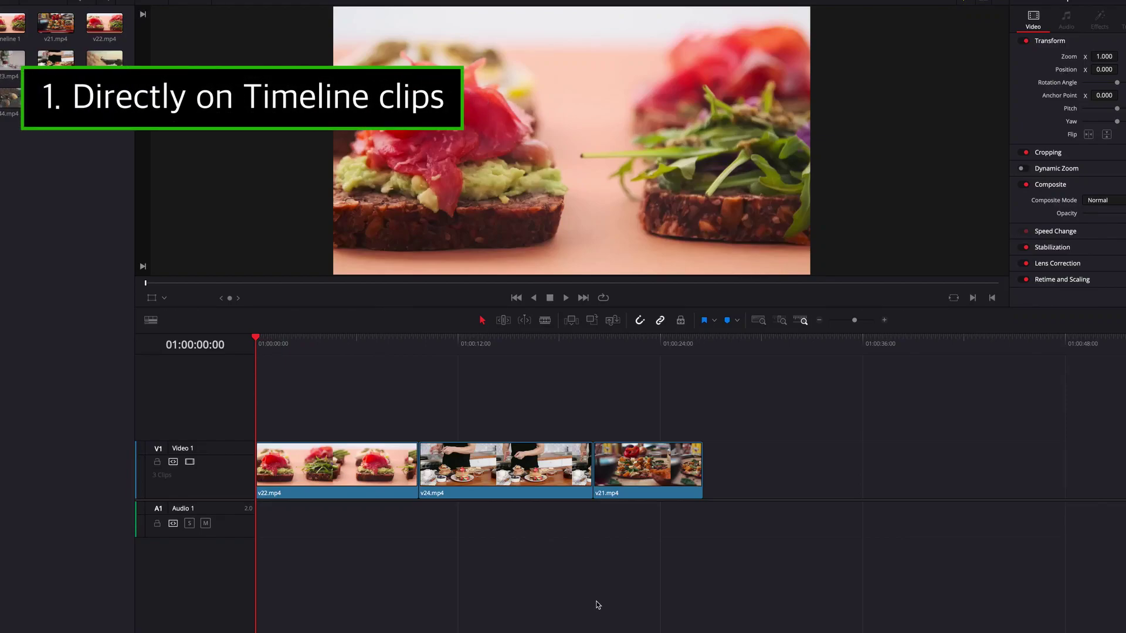
Select the v22.mp4 clip at the start of the Edit page timeline.
click(316, 455)
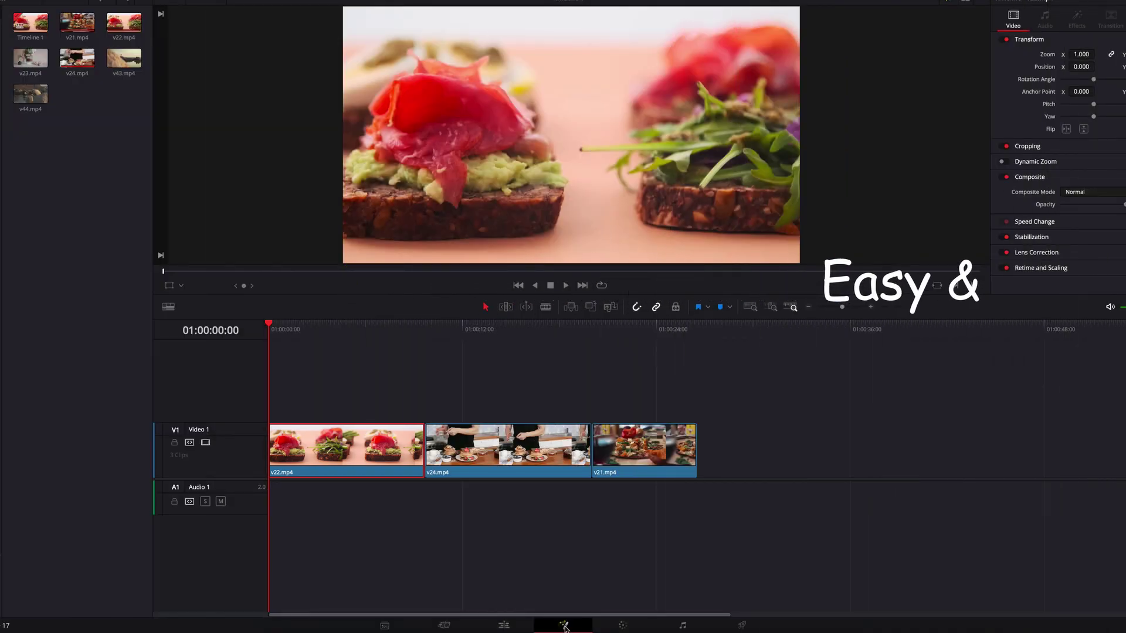
In Fusion, add Paint, Text and Color Corrector nodes to v22.mp4 and bring in v23.mp4.
click(563, 626)
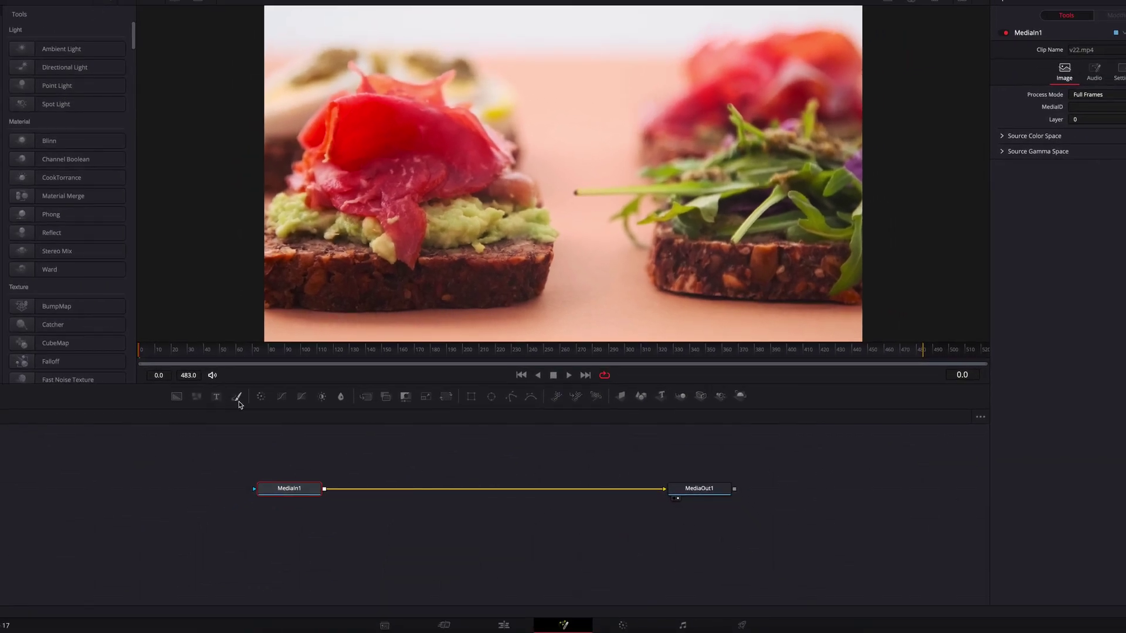
drag(238, 402, 410, 489)
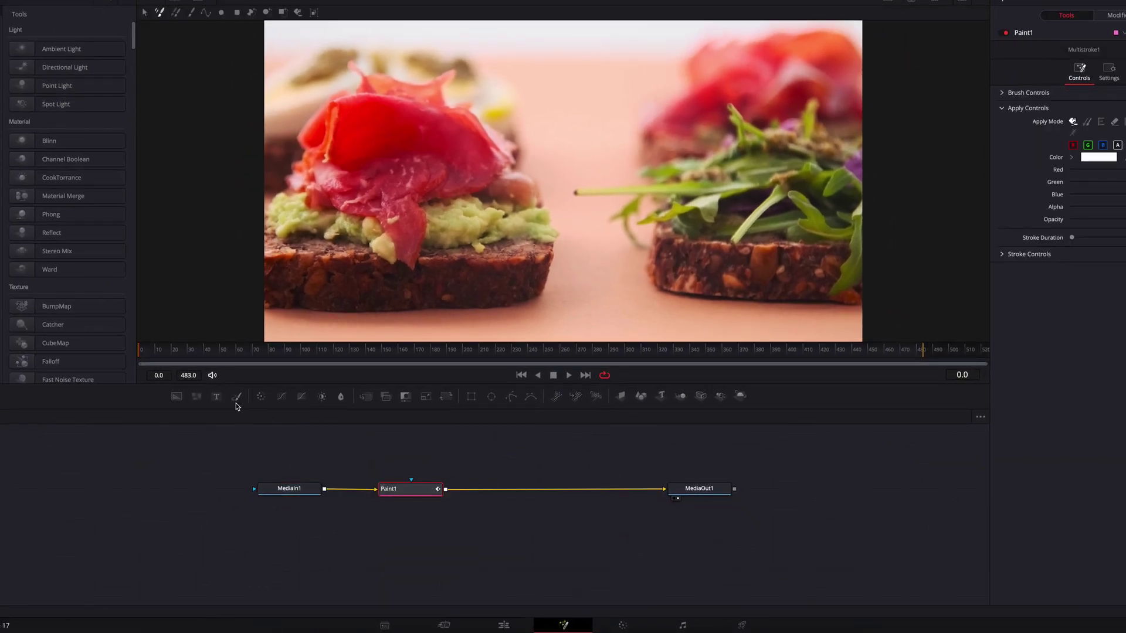
drag(216, 401, 507, 489)
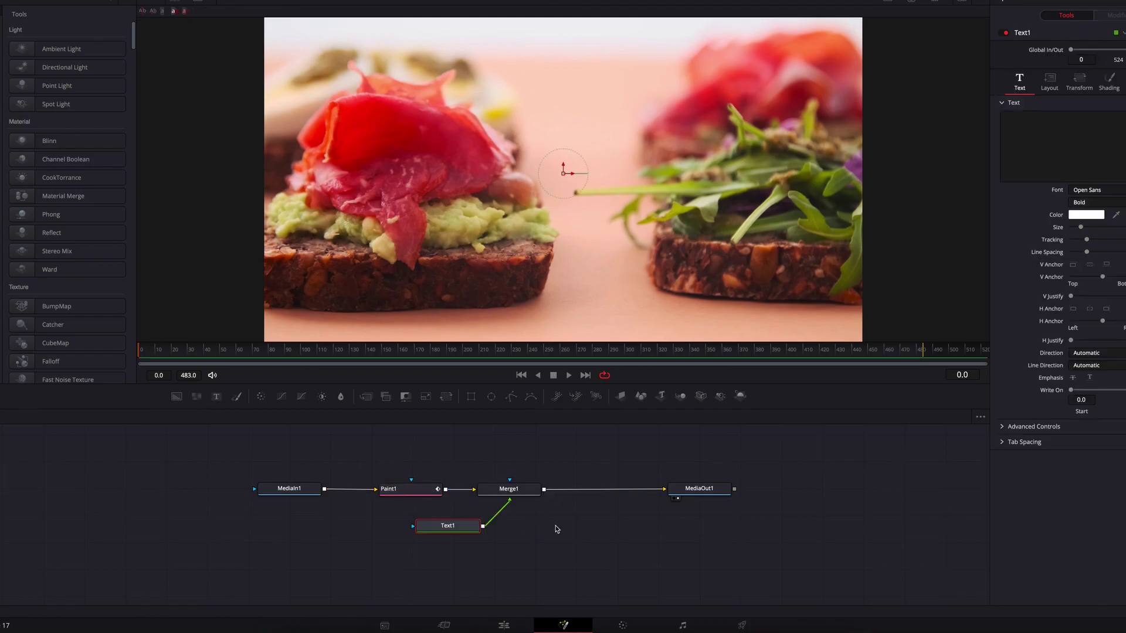
drag(261, 396, 599, 489)
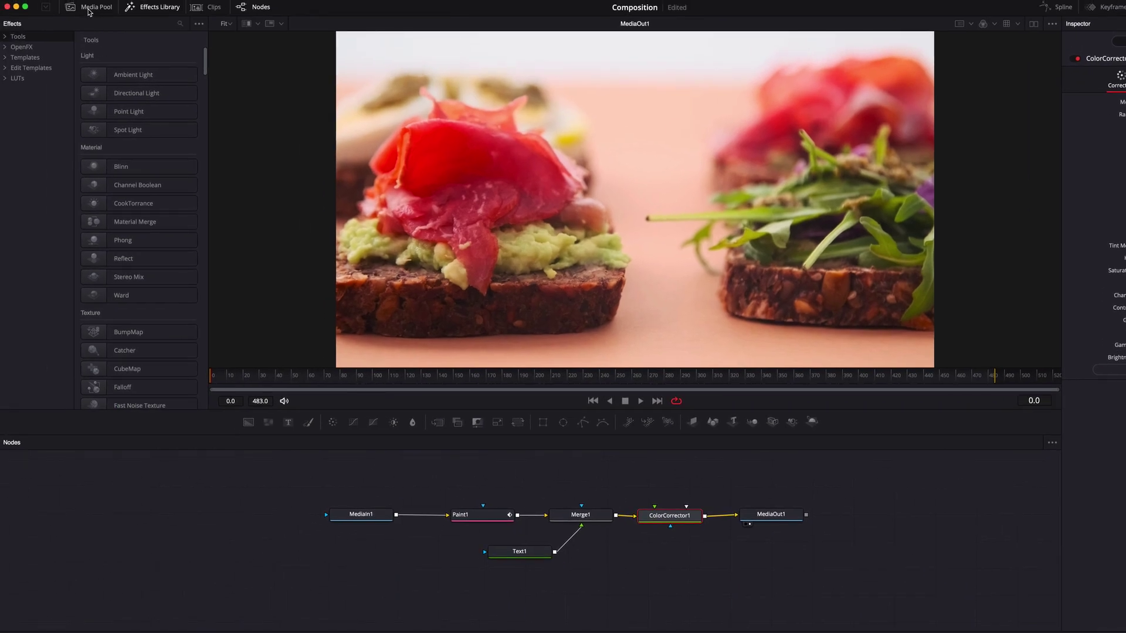
click(89, 8)
drag(140, 189, 405, 560)
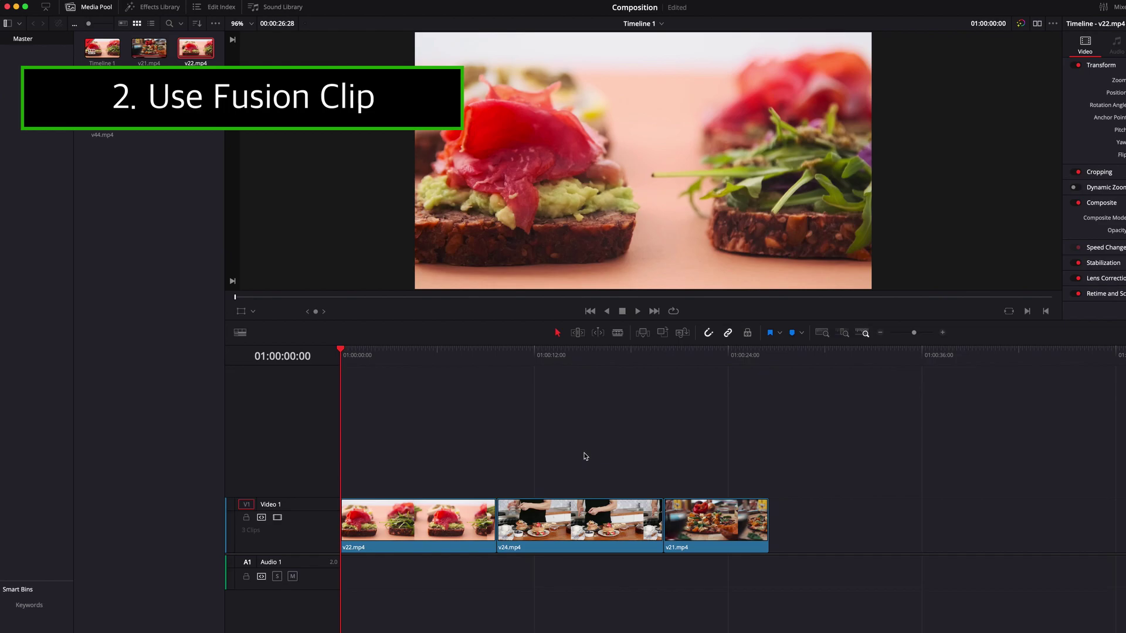
Select v22, v24 and v21 and combine them with New Fusion Clip into Fusion Clip 1.
click(406, 531)
shift+click(701, 527)
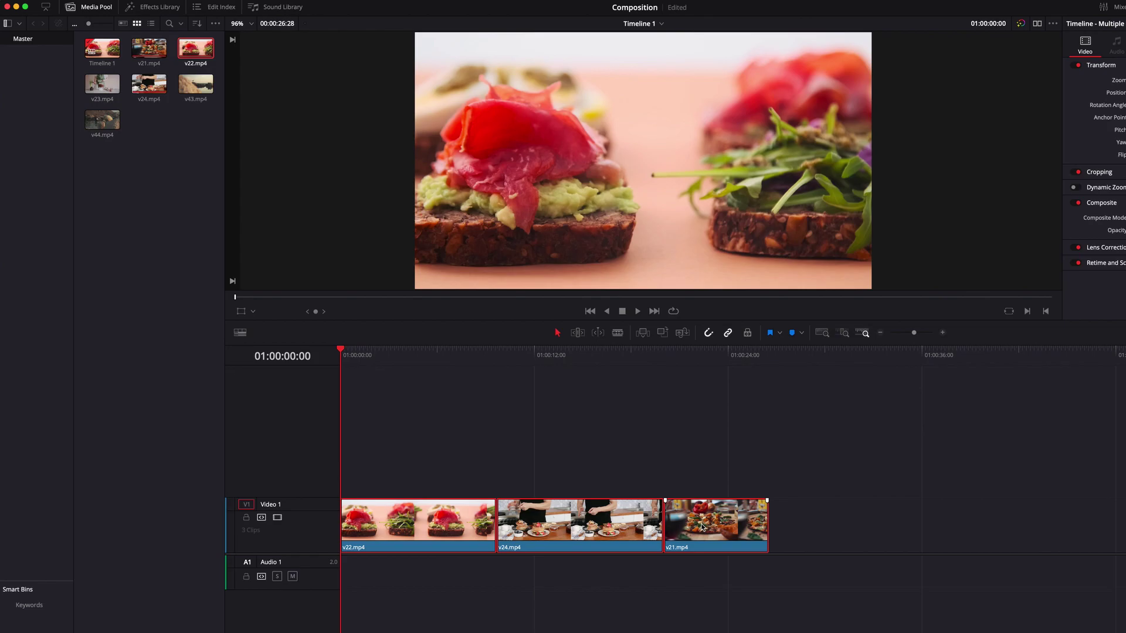
right_click(701, 527)
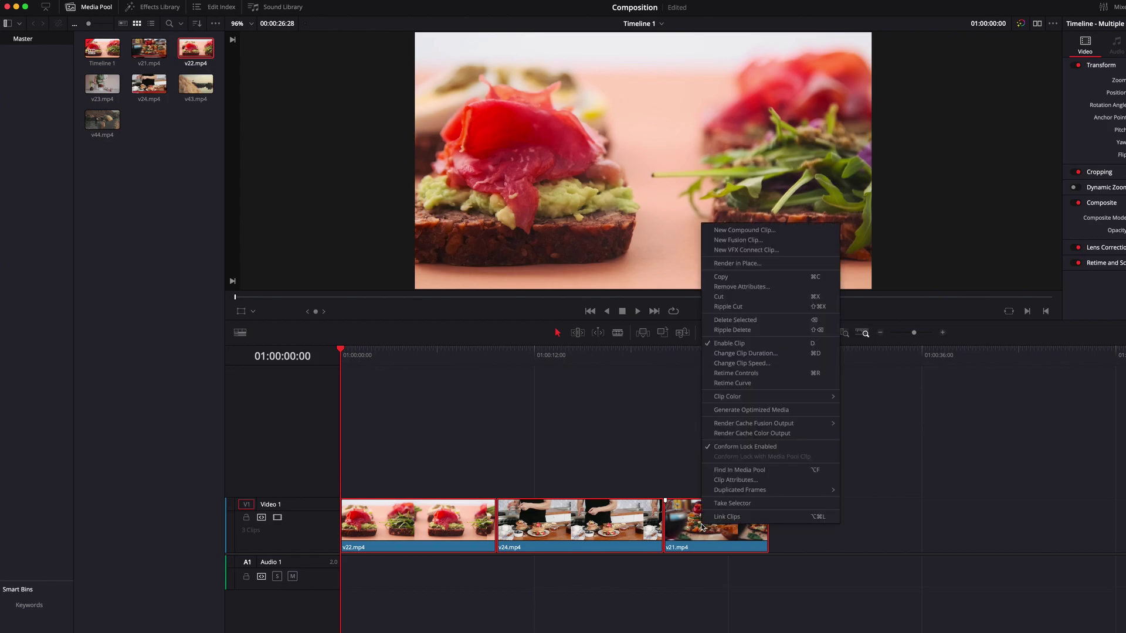
click(814, 240)
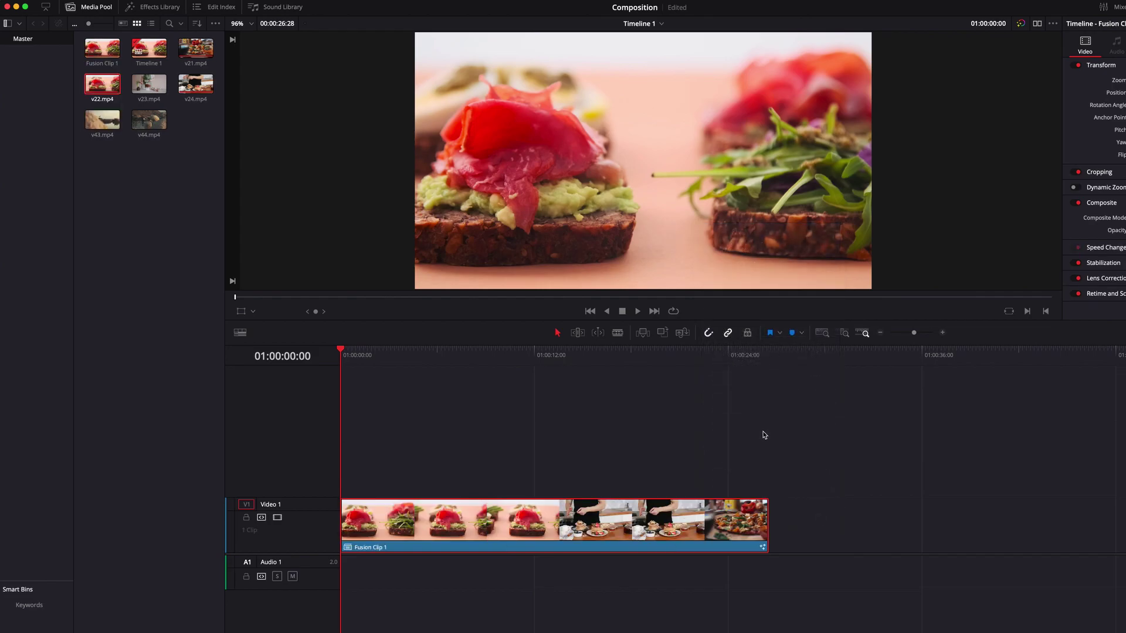
click(635, 622)
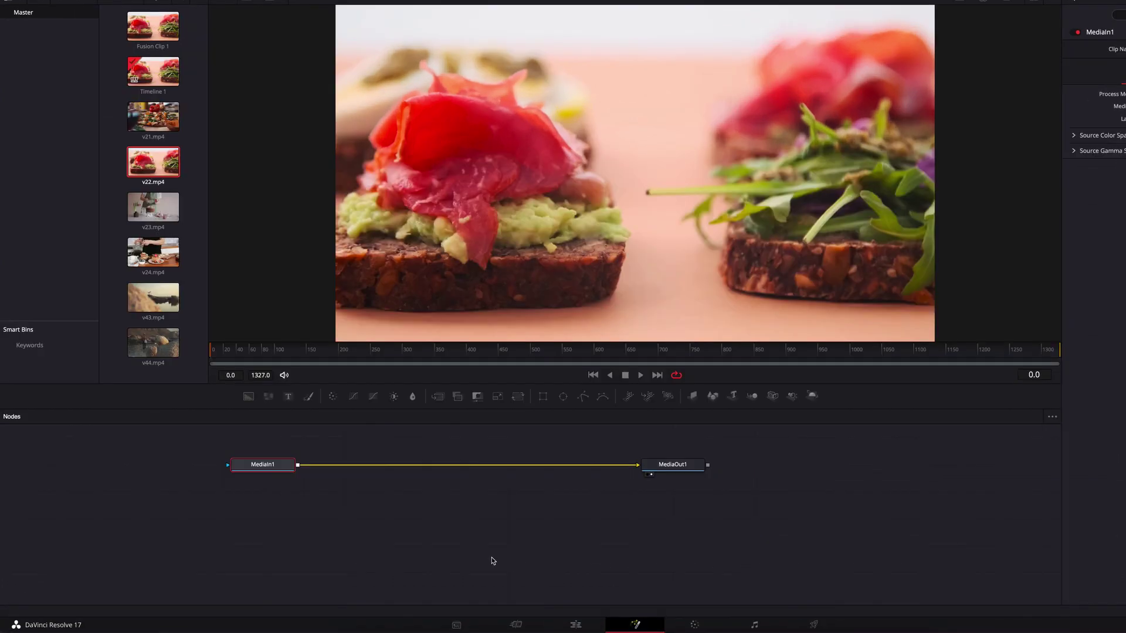
Merge a Text node onto MediaIn1, add Paint after Merge1, and preview the pancake frame.
drag(288, 397, 400, 463)
drag(282, 494, 400, 502)
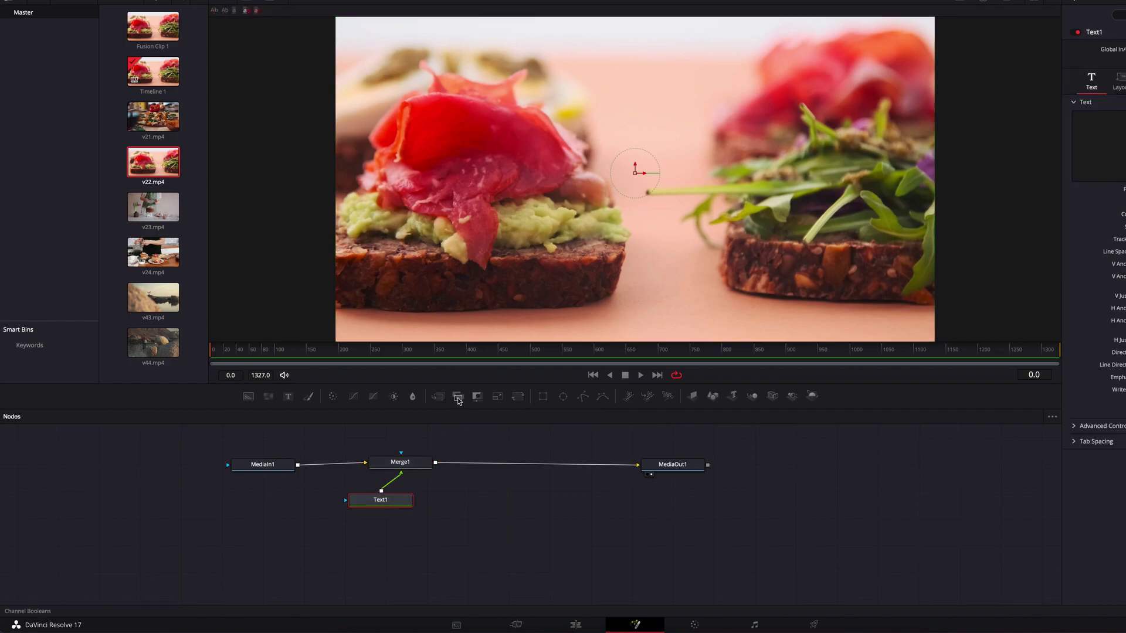
drag(308, 397, 500, 463)
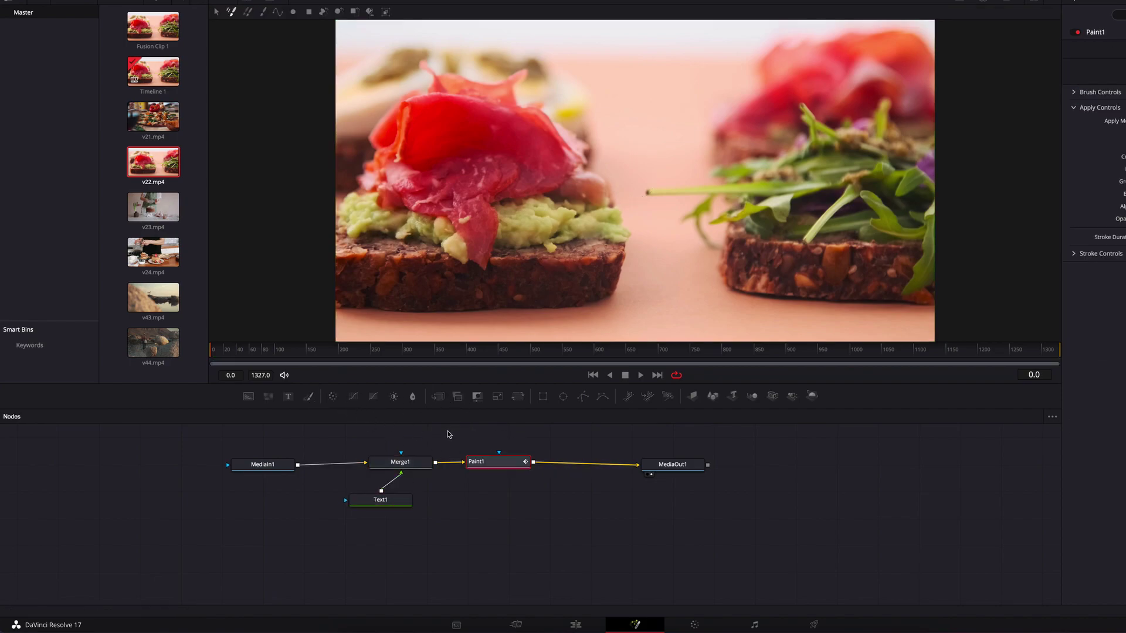
drag(450, 352, 894, 354)
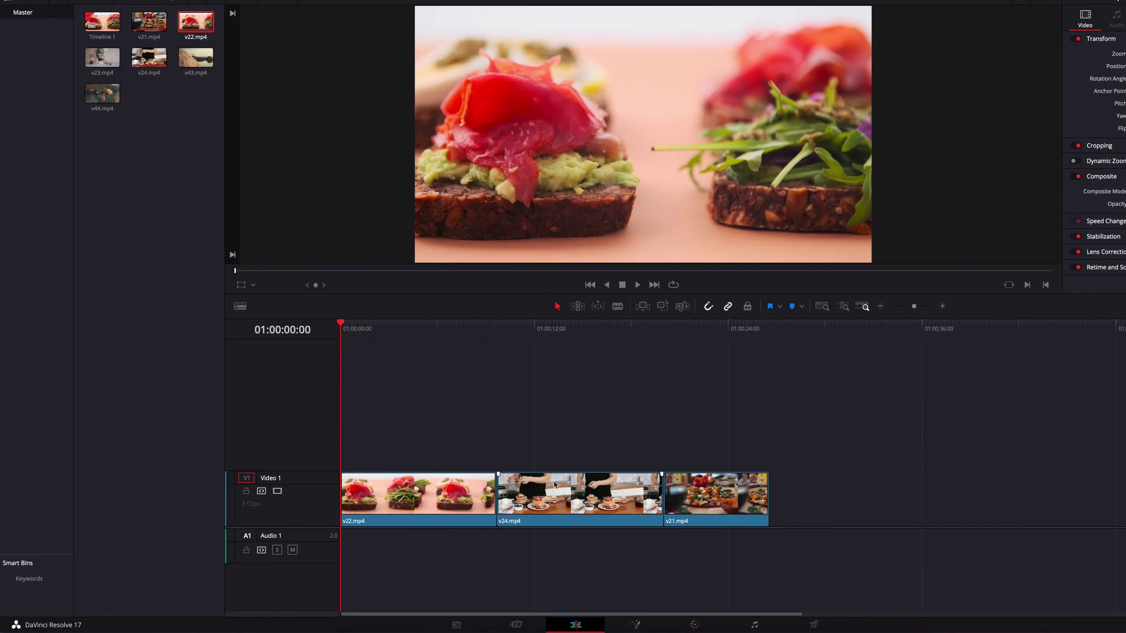
Stack v24.mp4 on Video 2 and v21.mp4 on Video 3 at the start, then make Fusion Clip 1.
drag(587, 493, 400, 430)
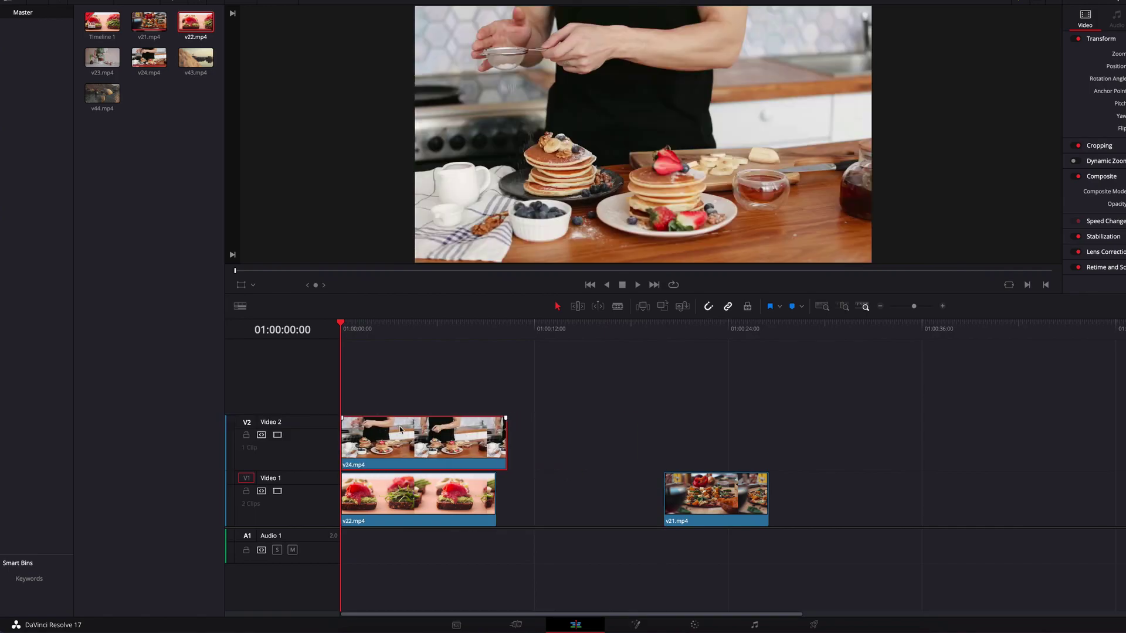
drag(675, 482, 379, 402)
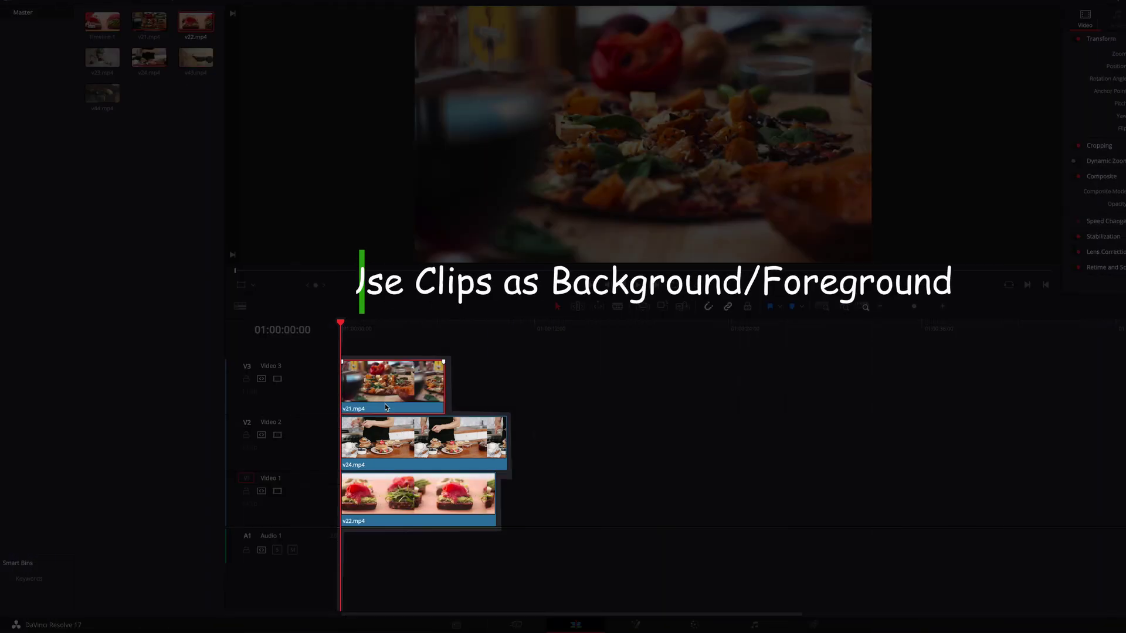
right_click(419, 497)
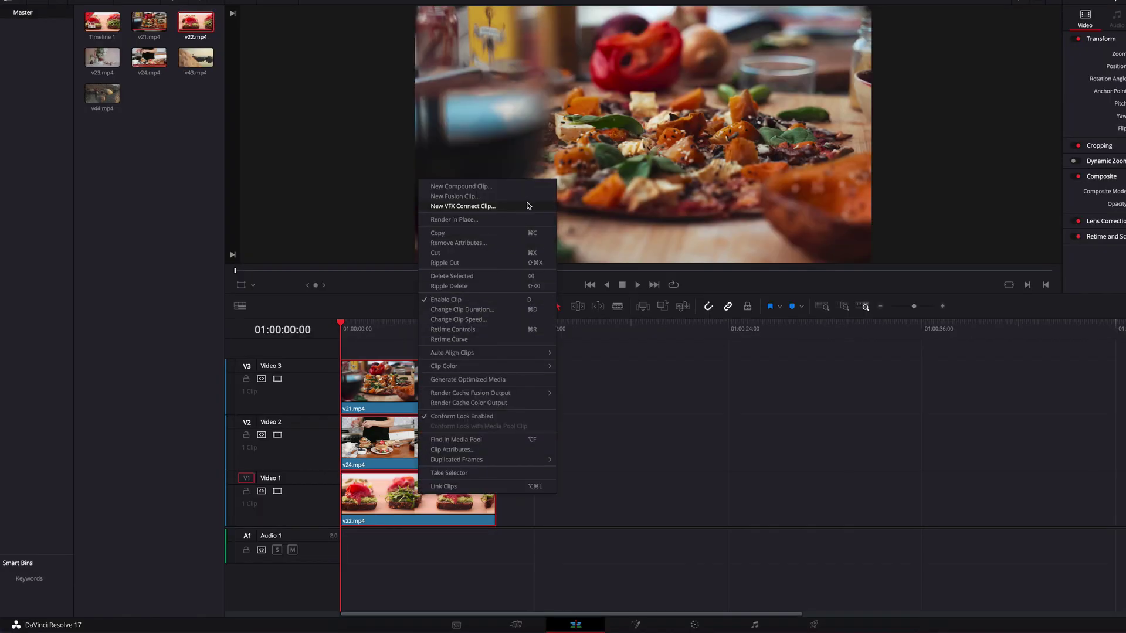
click(516, 196)
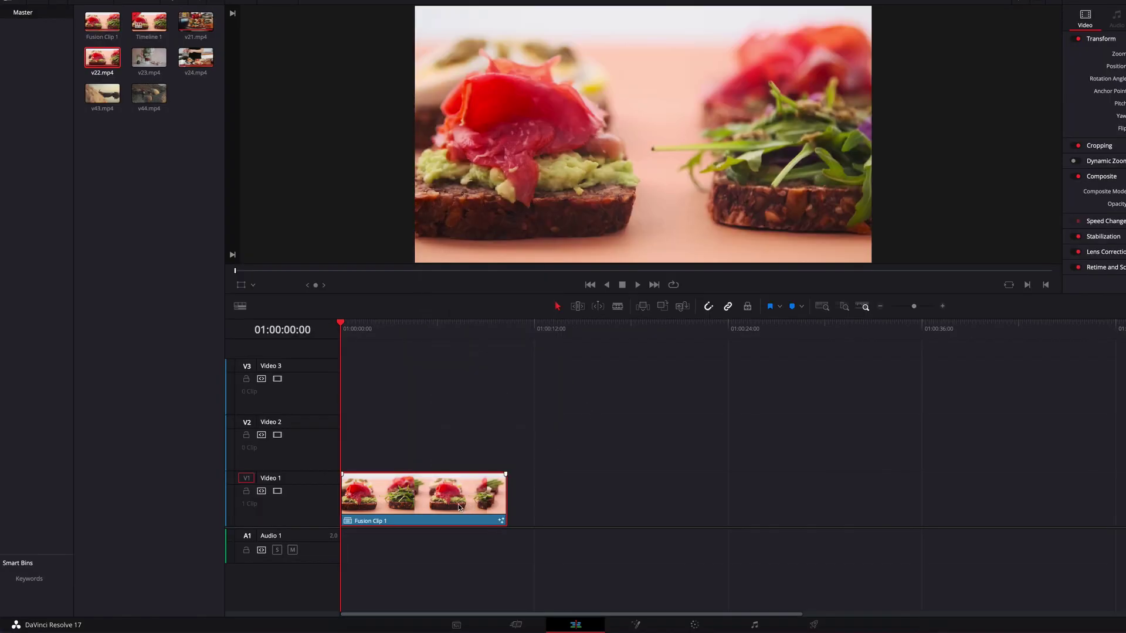
click(641, 625)
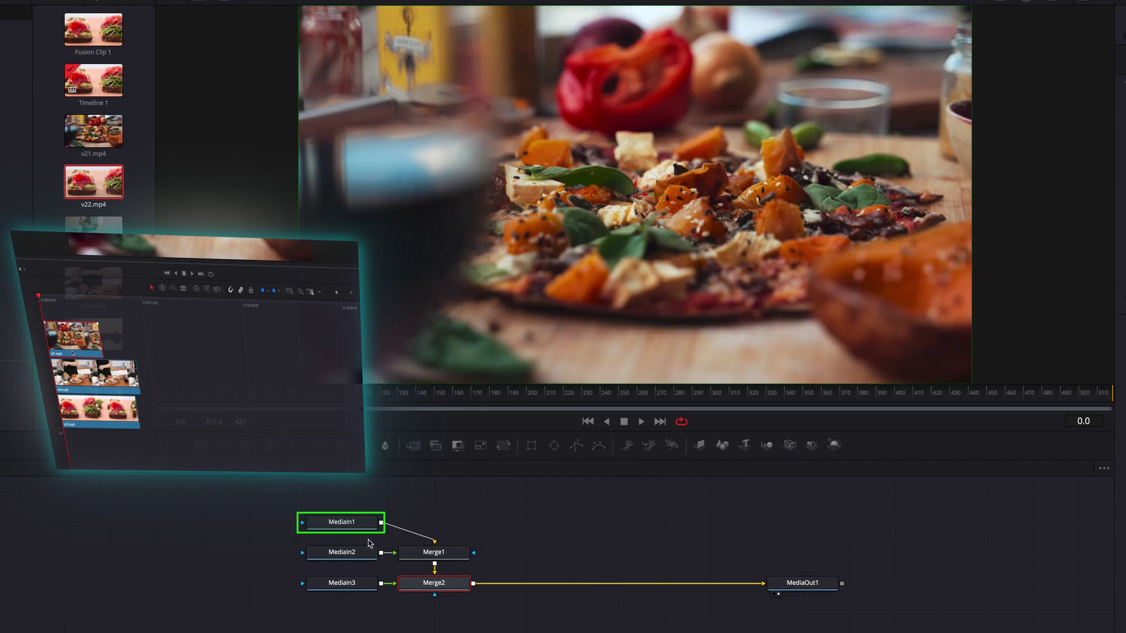
View MediaIn1, MediaIn2 and MediaIn3 in turn: the sandwich, pancake and pizza clips.
key(1)
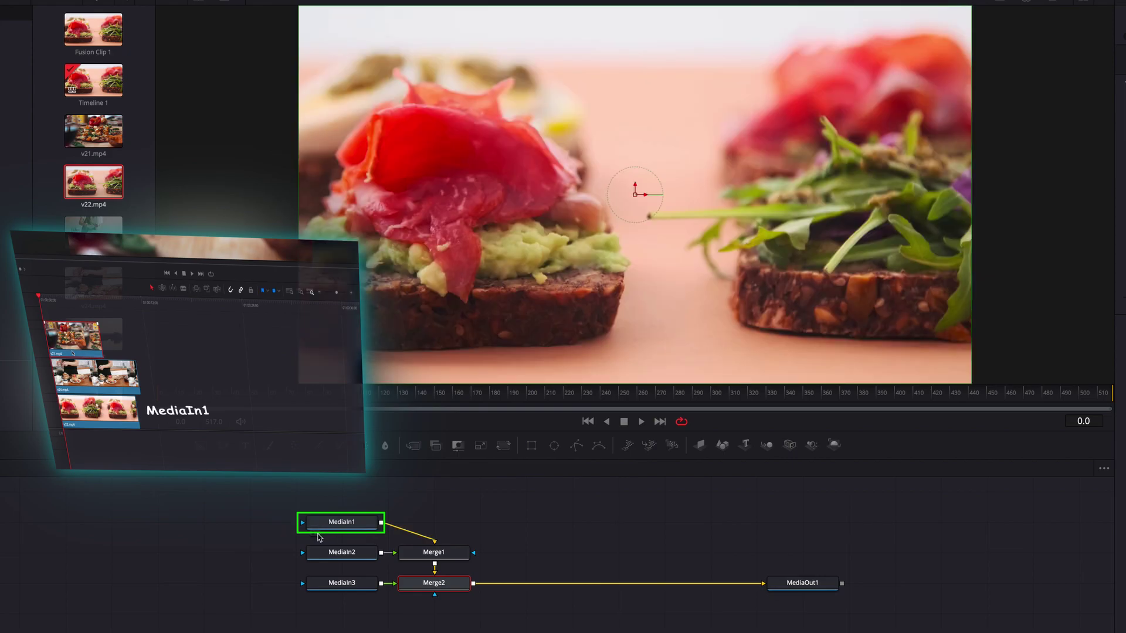
click(320, 560)
key(1)
click(319, 587)
key(1)
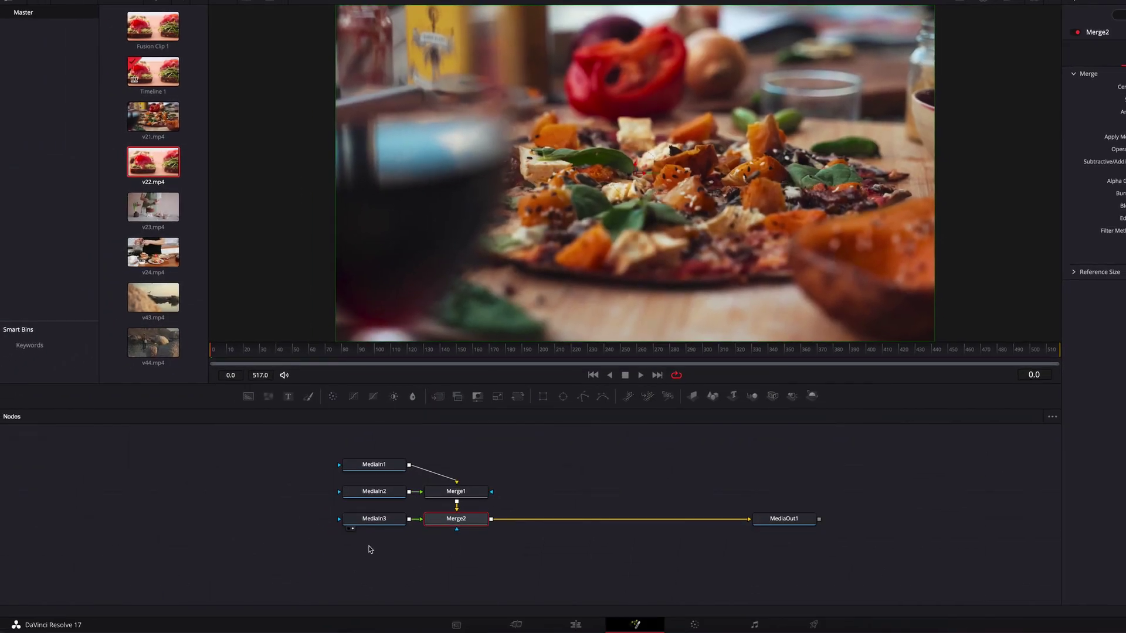
click(583, 563)
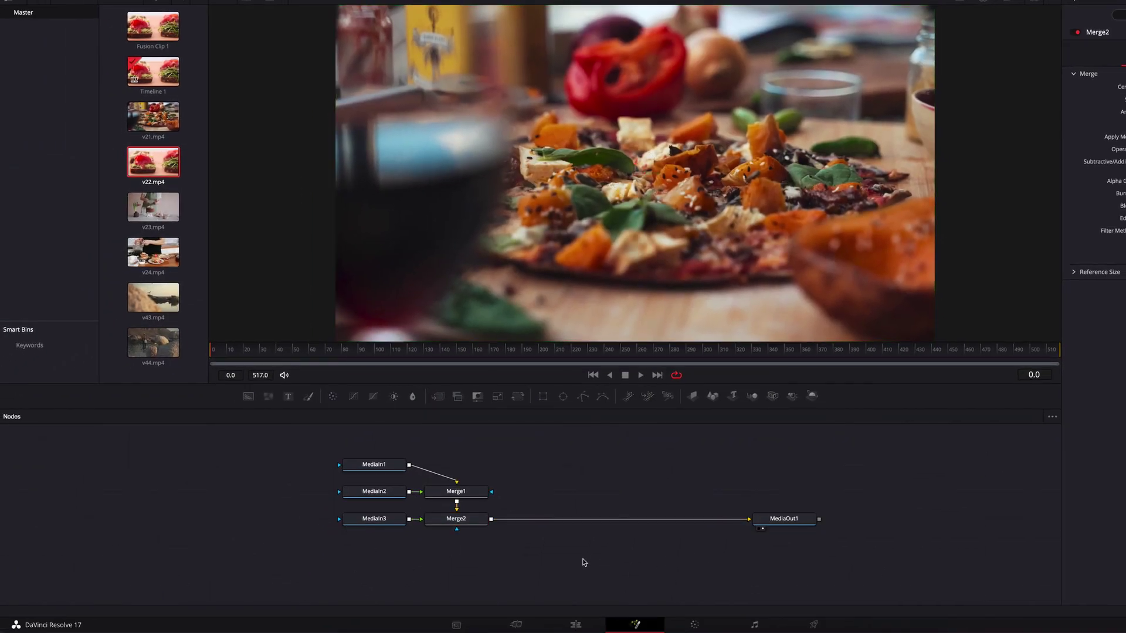
Insert Transform1, Transform2 and Transform3 nodes after MediaIn1, MediaIn2 and MediaIn3.
mouse_move(556, 486)
mouse_down()
mouse_move(476, 471)
mouse_move(472, 528)
mouse_move(523, 497)
mouse_move(565, 496)
mouse_up()
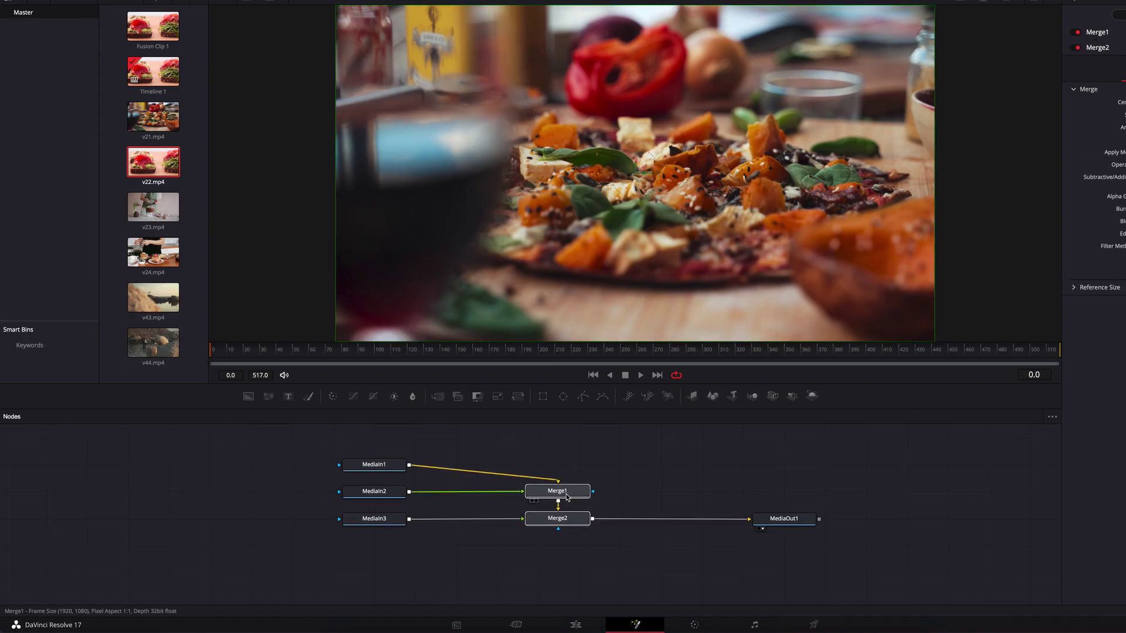
click(650, 560)
drag(517, 396, 476, 472)
drag(557, 490, 566, 474)
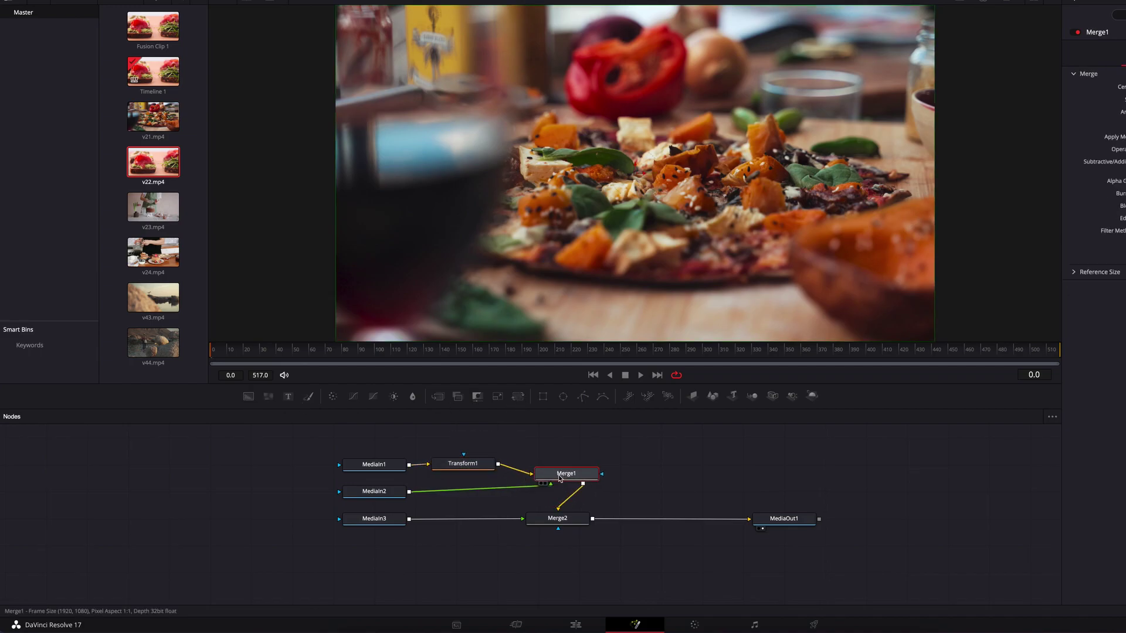
drag(520, 400, 472, 490)
drag(518, 397, 476, 518)
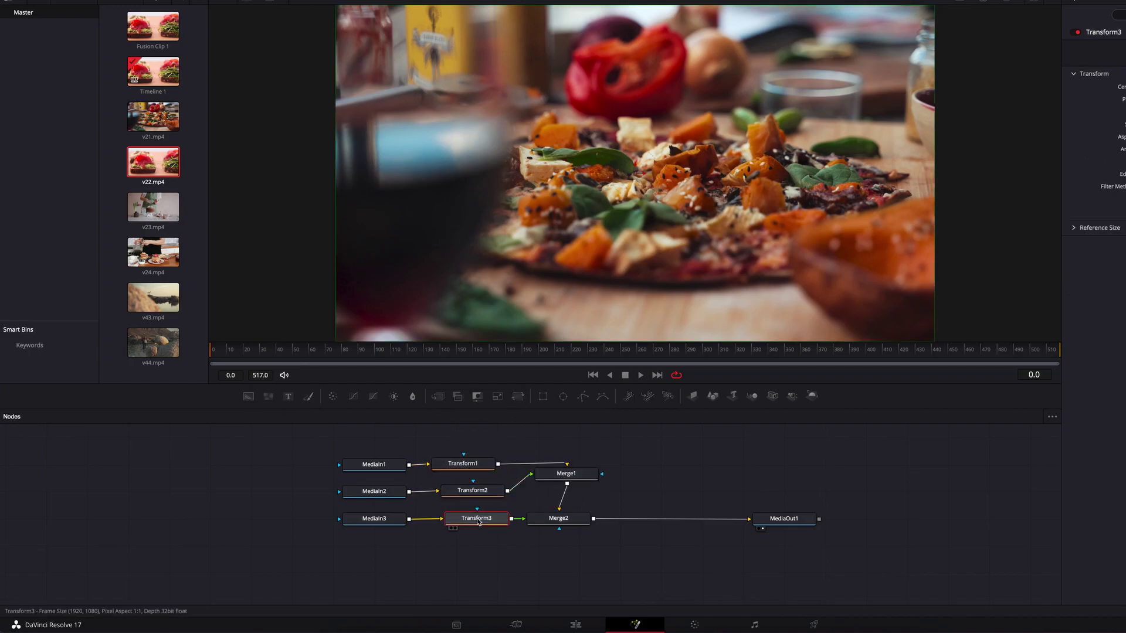
Add a Paint node after Transform1, shift Merge2 and MediaOut1 right, and insert a node before MediaOut1.
drag(309, 396, 604, 484)
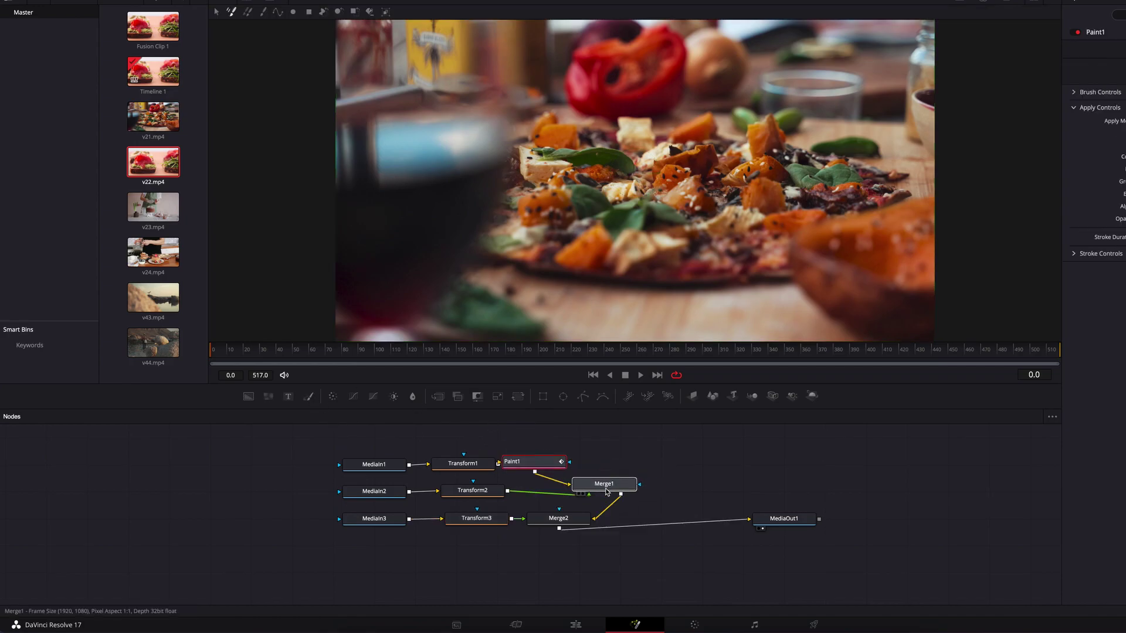
drag(564, 526, 619, 529)
drag(784, 518, 869, 517)
click(368, 428)
drag(332, 396, 723, 522)
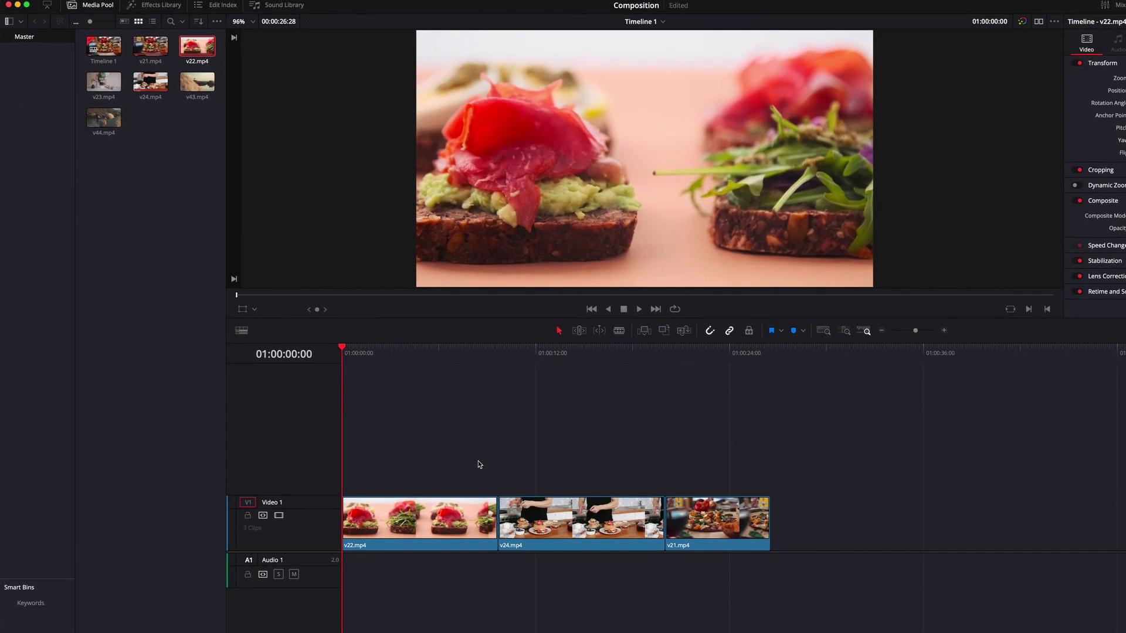
Drag Fusion Composition from the Effects Library onto a new Video 2 track and select it.
click(160, 8)
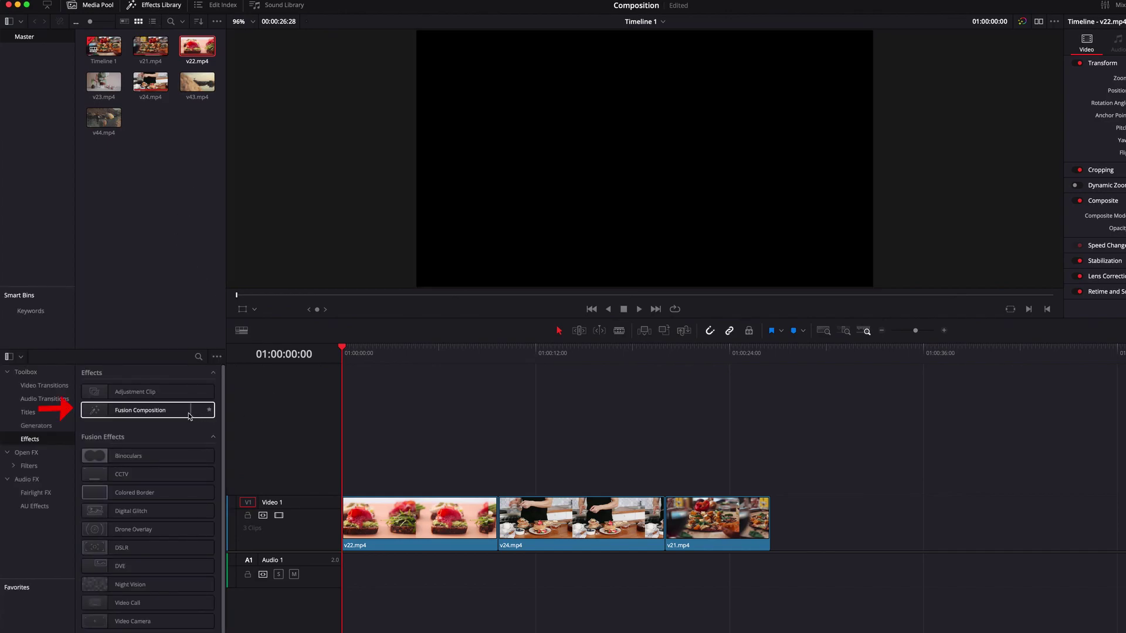
drag(141, 410, 487, 459)
click(500, 354)
click(517, 459)
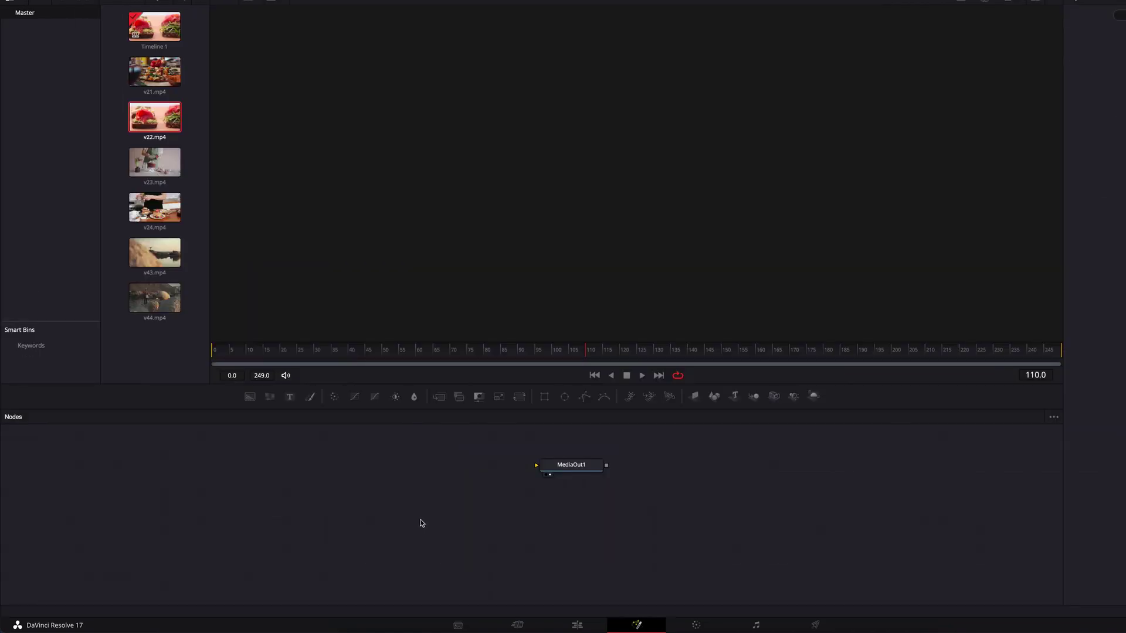
Add a Text1 node wired into MediaOut1 and set its text to 'text'.
drag(289, 397, 391, 466)
drag(426, 467, 536, 466)
click(1118, 134)
text(text)
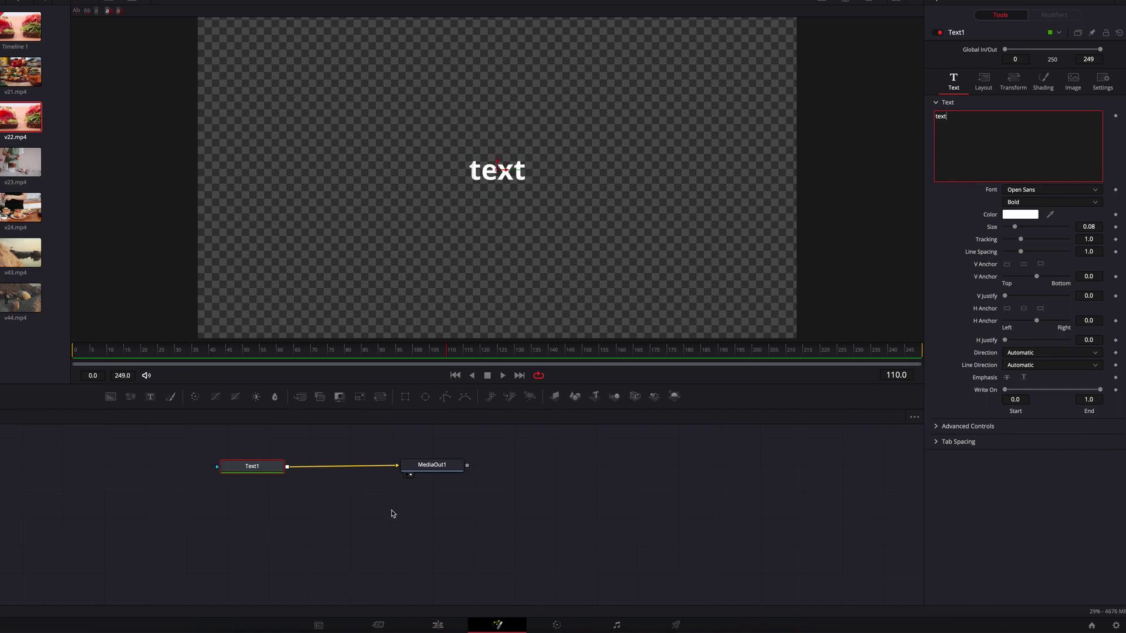
click(437, 625)
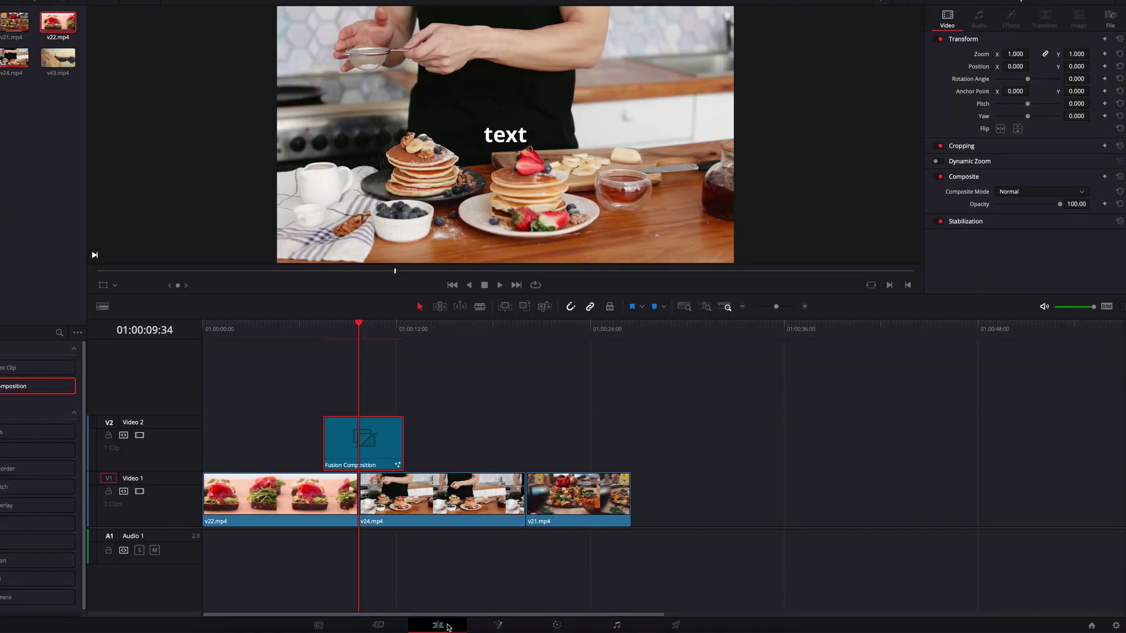
Slide the Fusion Composition clip later over the pizza clip, then back toward the start, previewing each.
drag(388, 448, 548, 448)
click(530, 328)
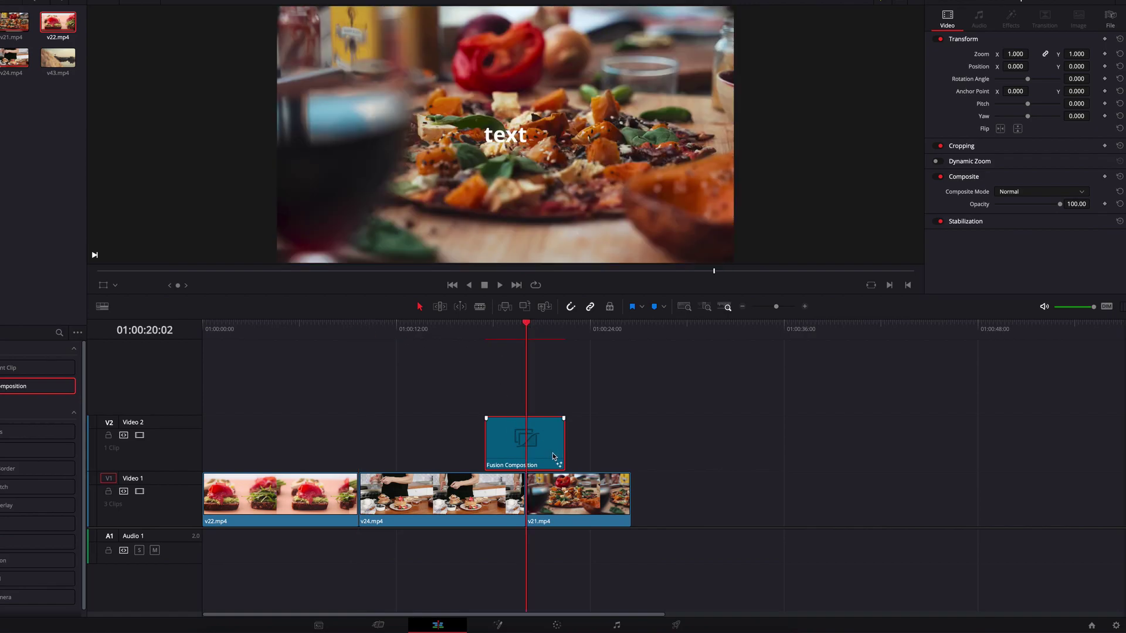
drag(553, 457, 304, 451)
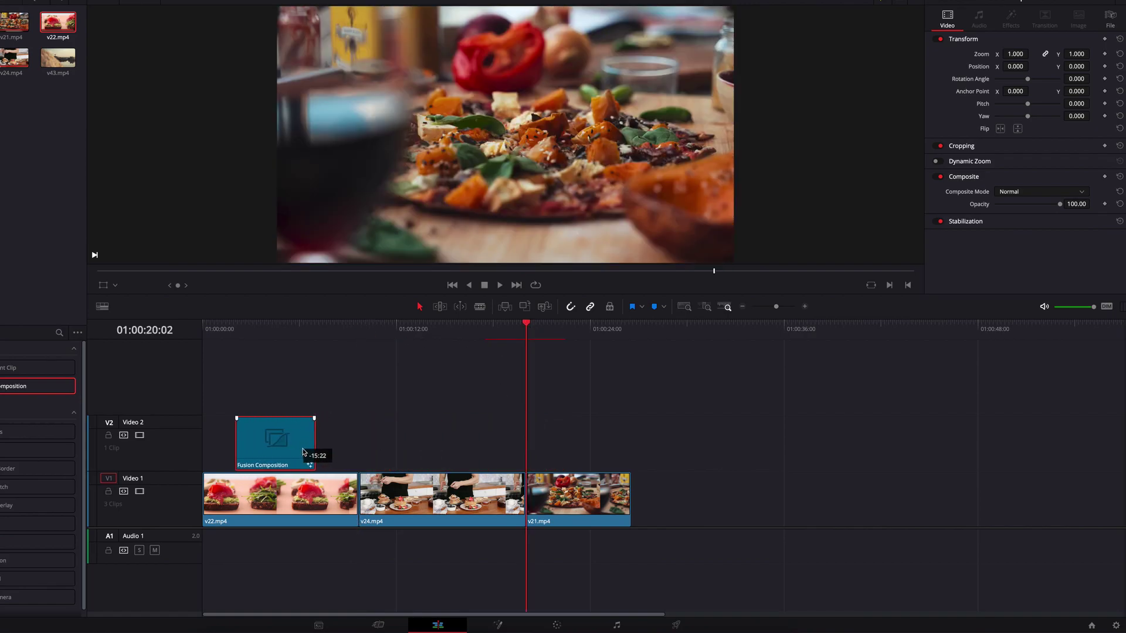
click(274, 326)
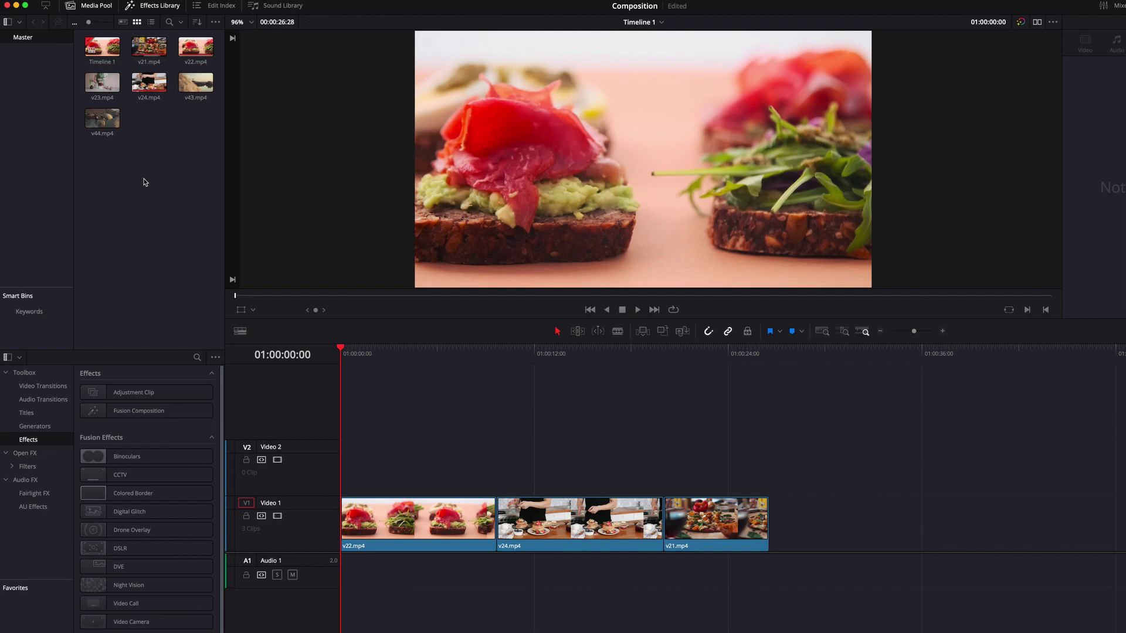
Create a default five-second Fusion Composition 1 clip in the Media Pool and select it.
right_click(145, 182)
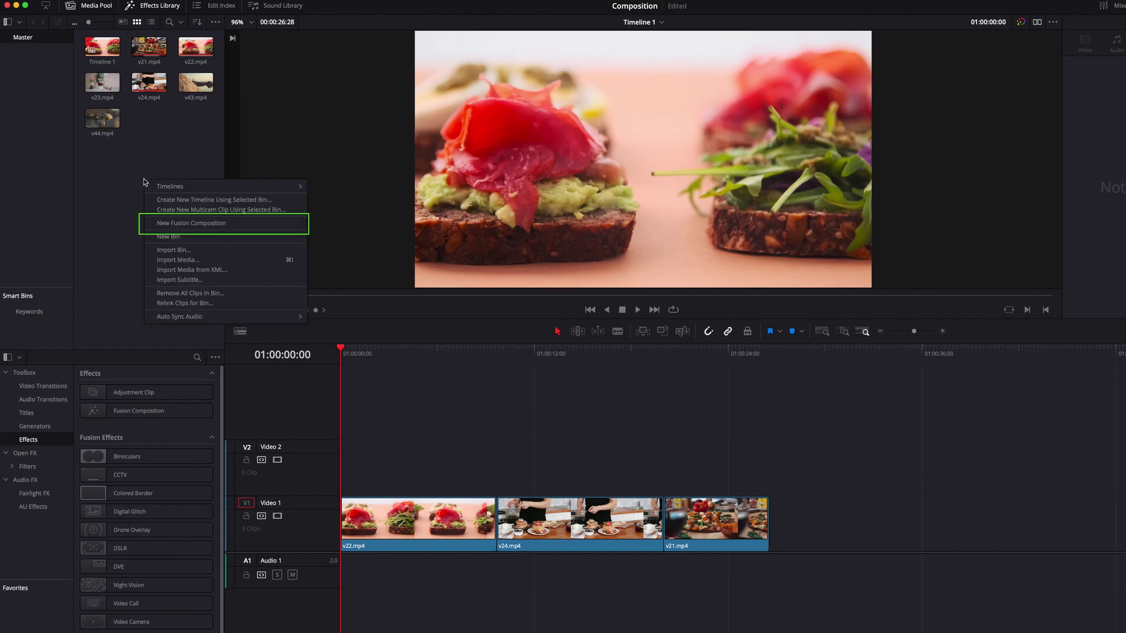
click(235, 225)
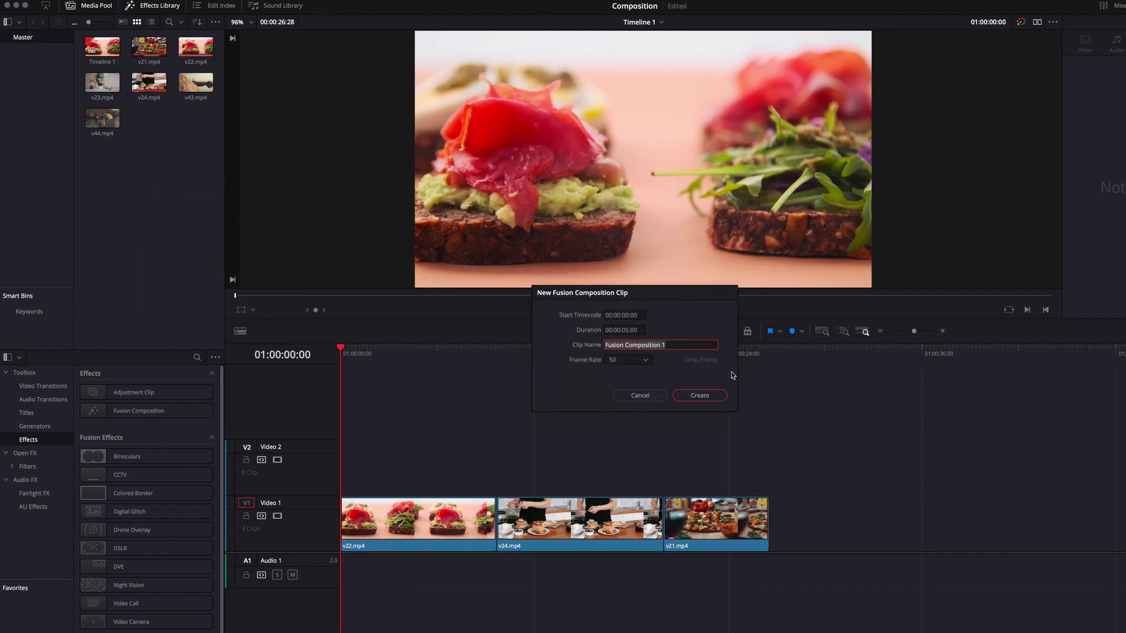
click(699, 396)
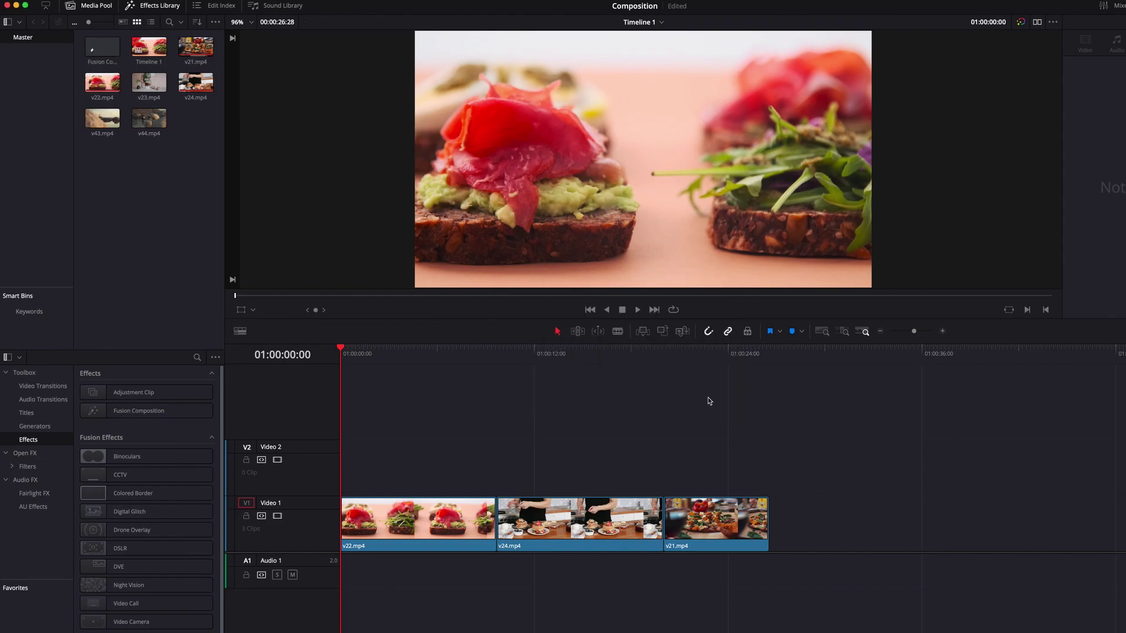
click(102, 51)
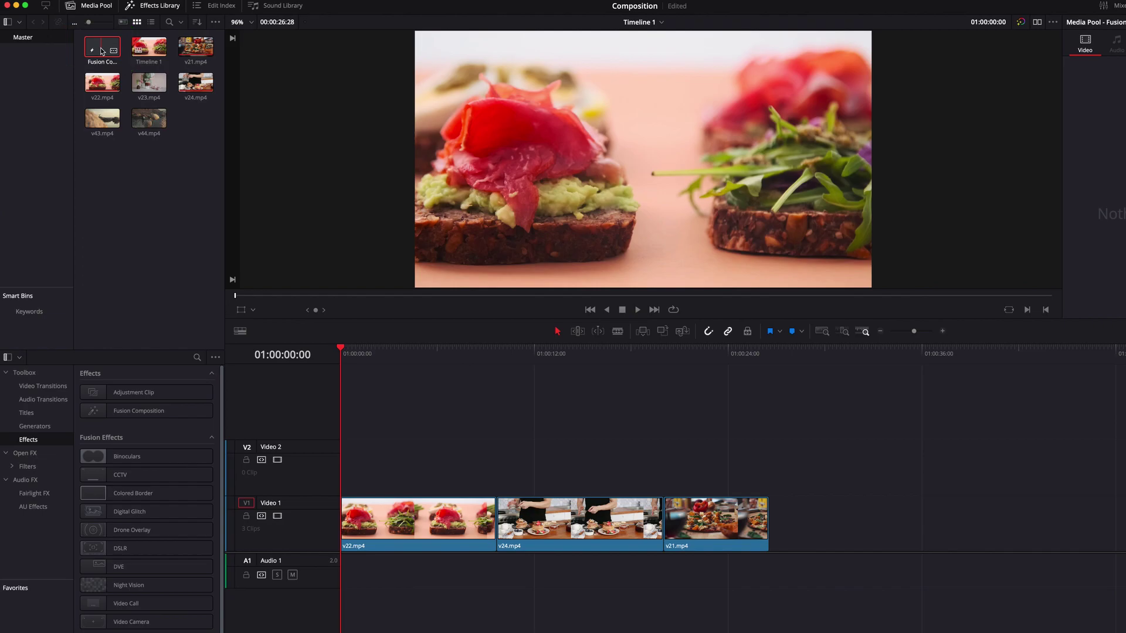
key(Delete)
drag(151, 410, 154, 210)
click(494, 478)
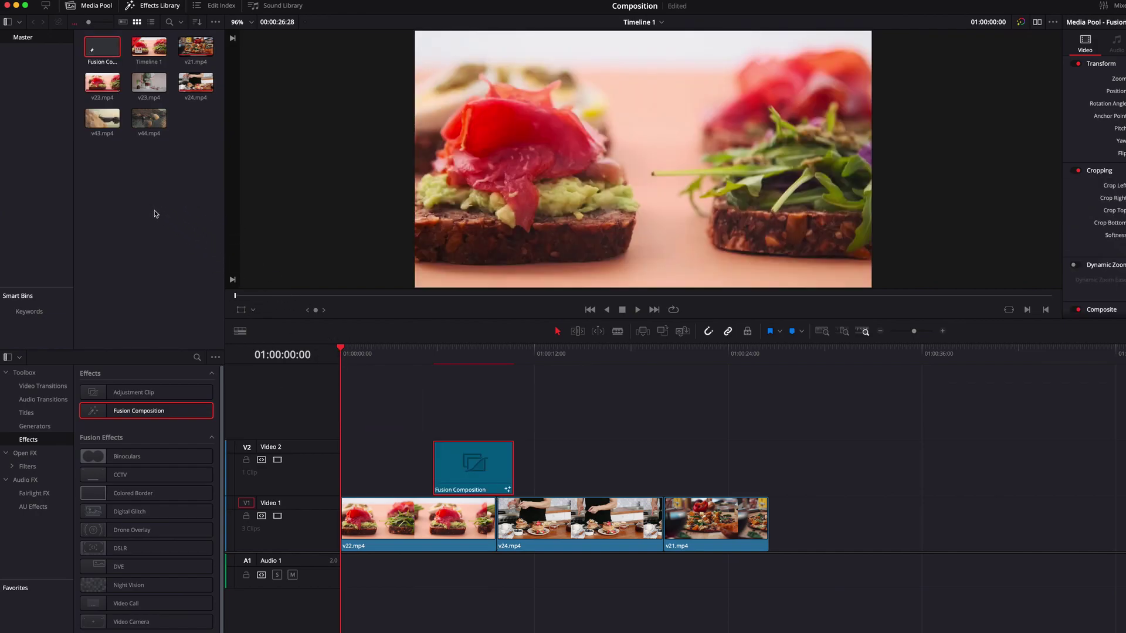
key(Delete)
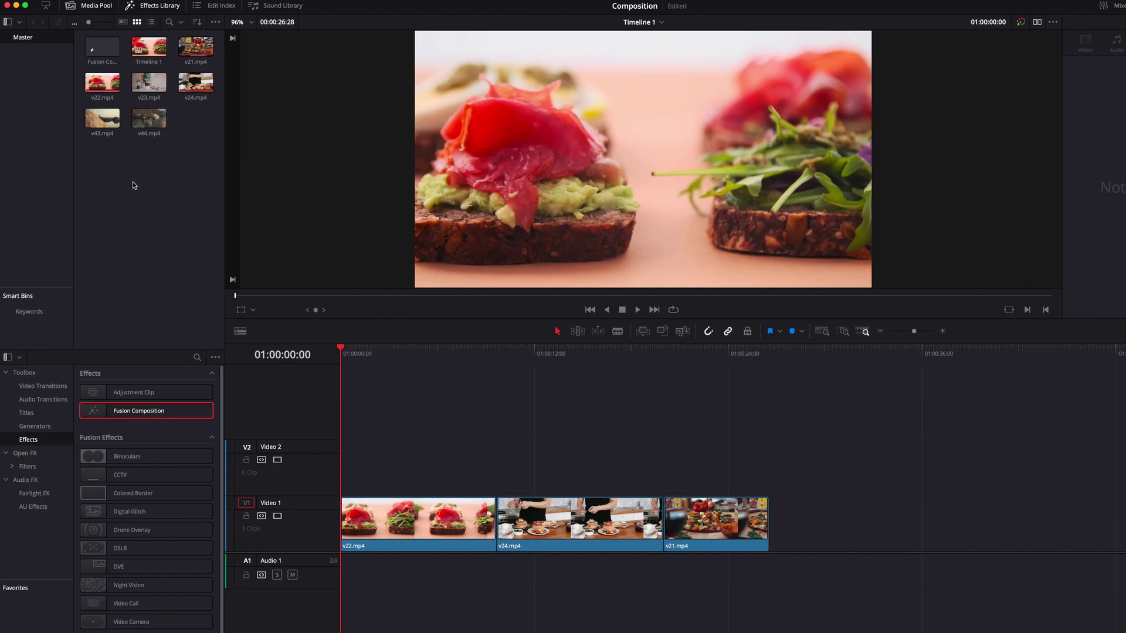
click(102, 46)
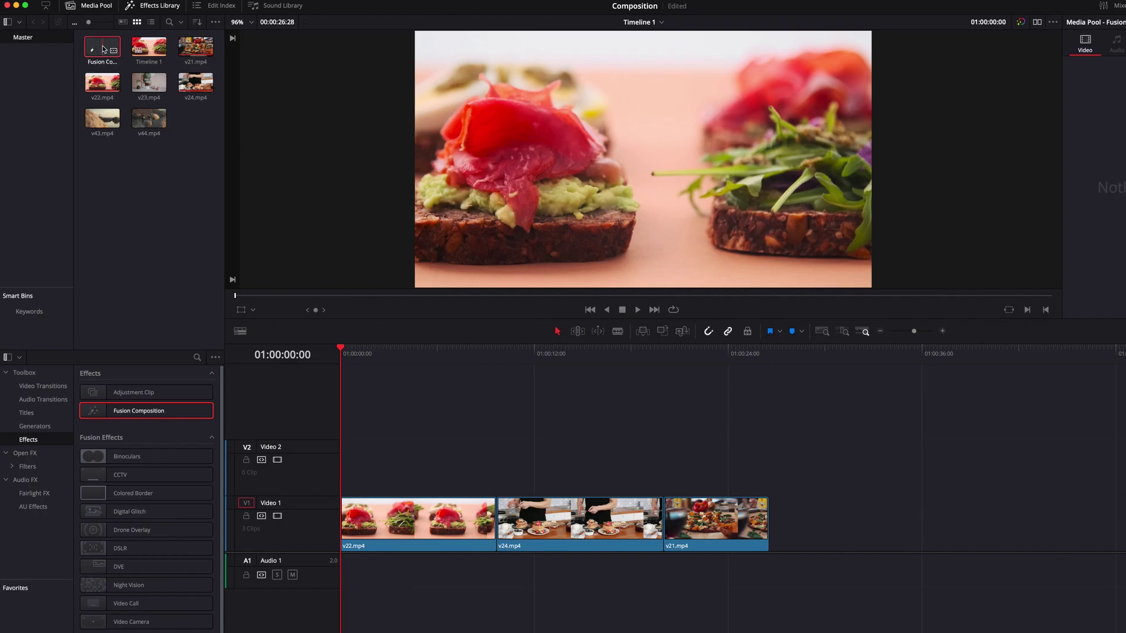
key(super+v)
drag(347, 253, 472, 456)
click(499, 354)
click(519, 462)
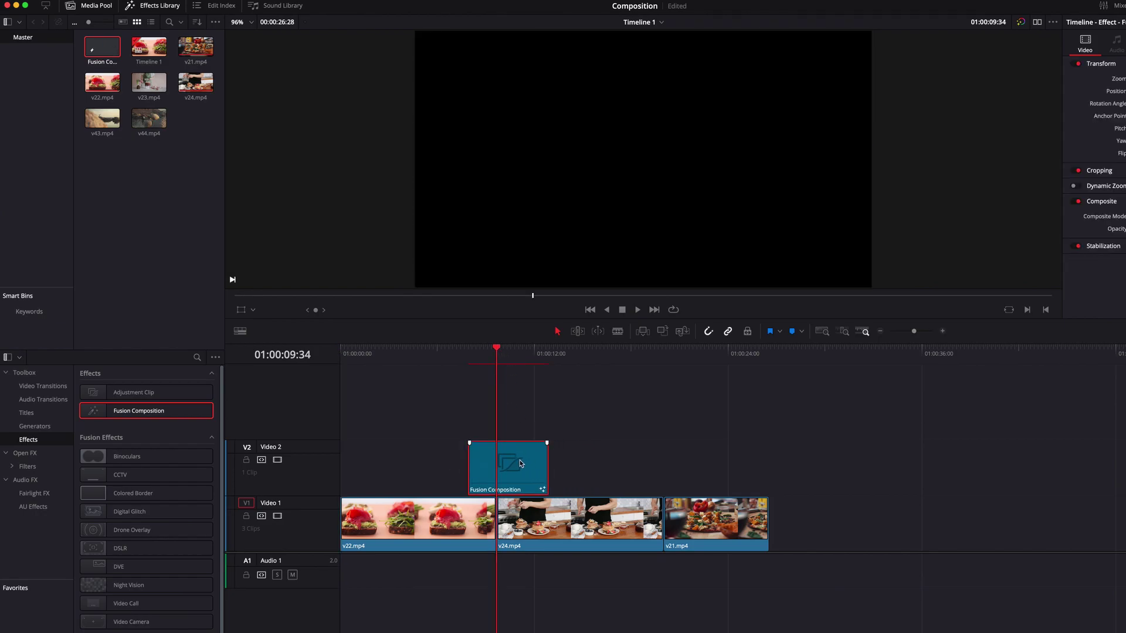
key(ctrl+z)
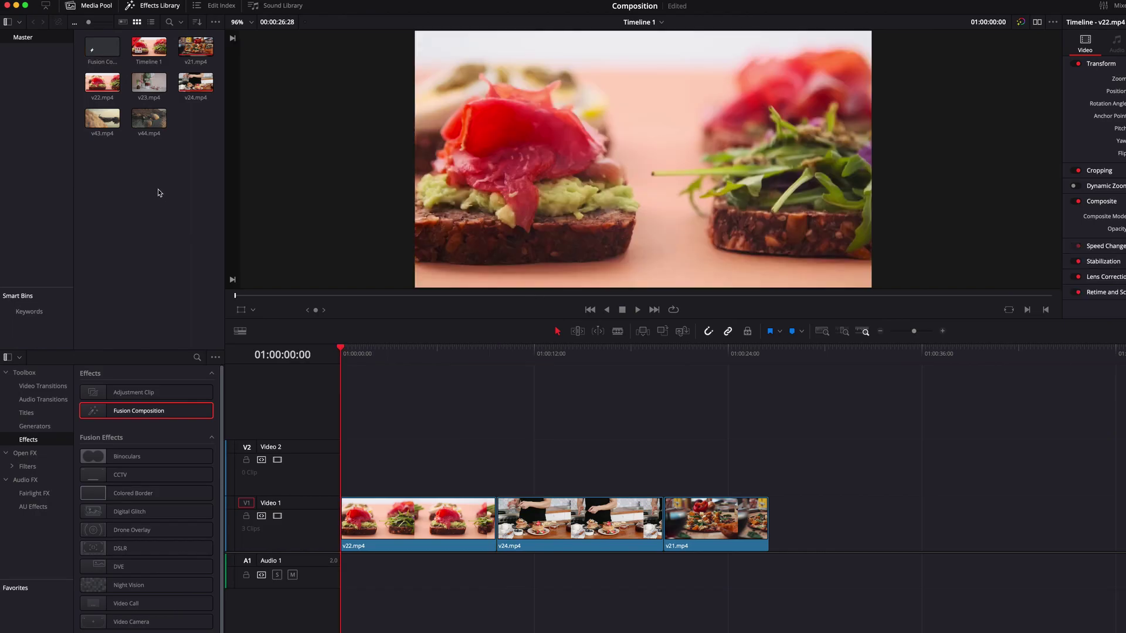
click(101, 46)
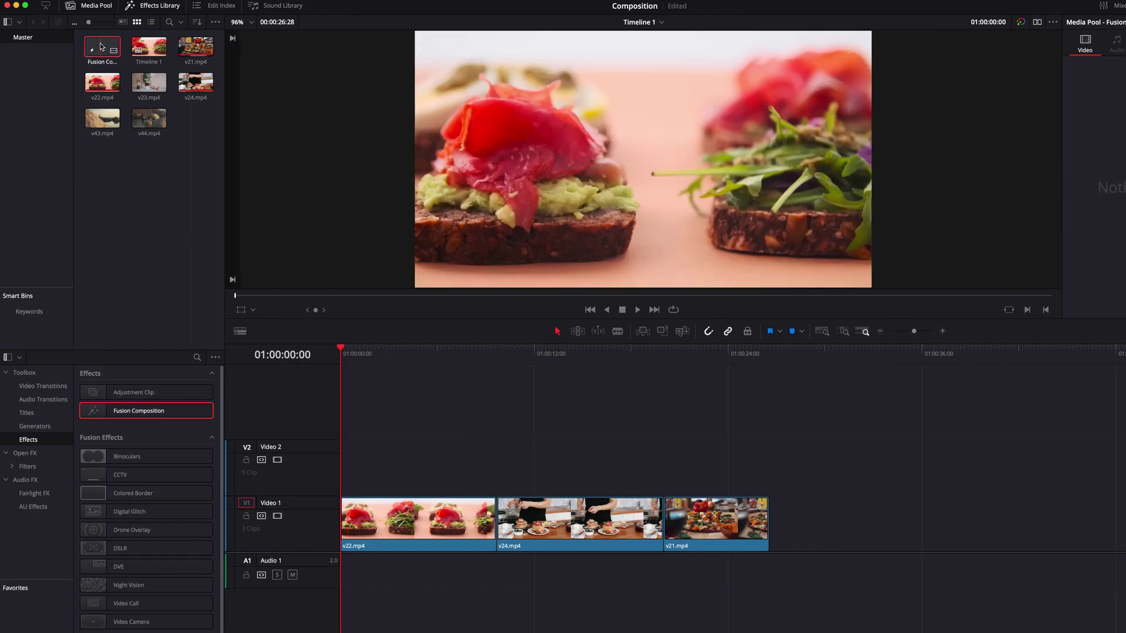
Open the Fusion Composition clip in Fusion and add a Text node reading 'text'.
double_click(100, 46)
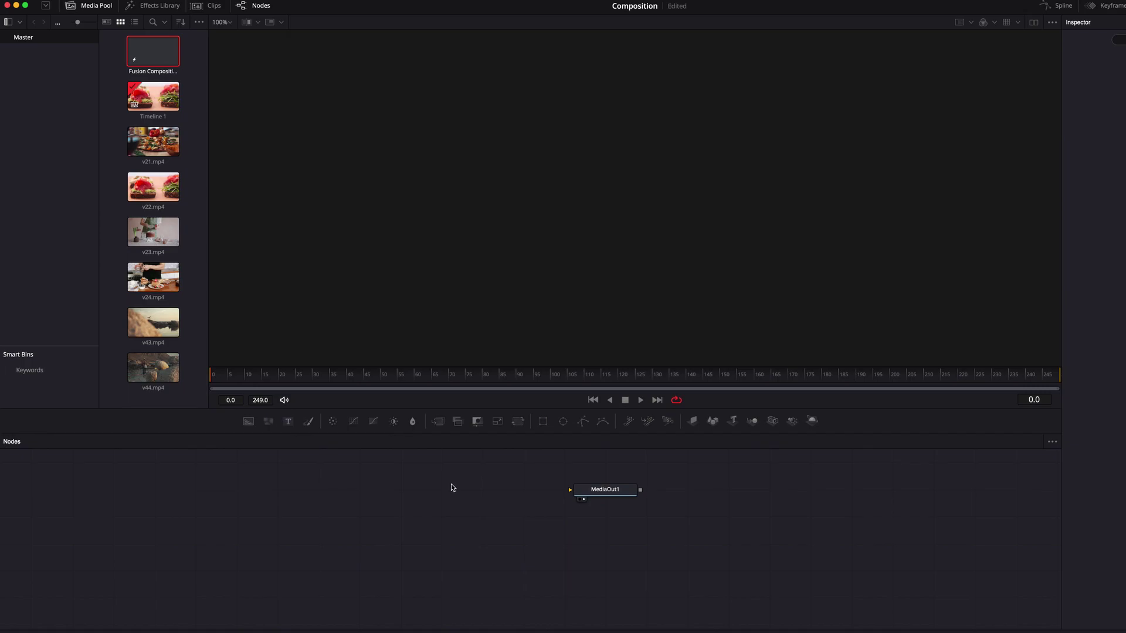
drag(288, 421, 412, 491)
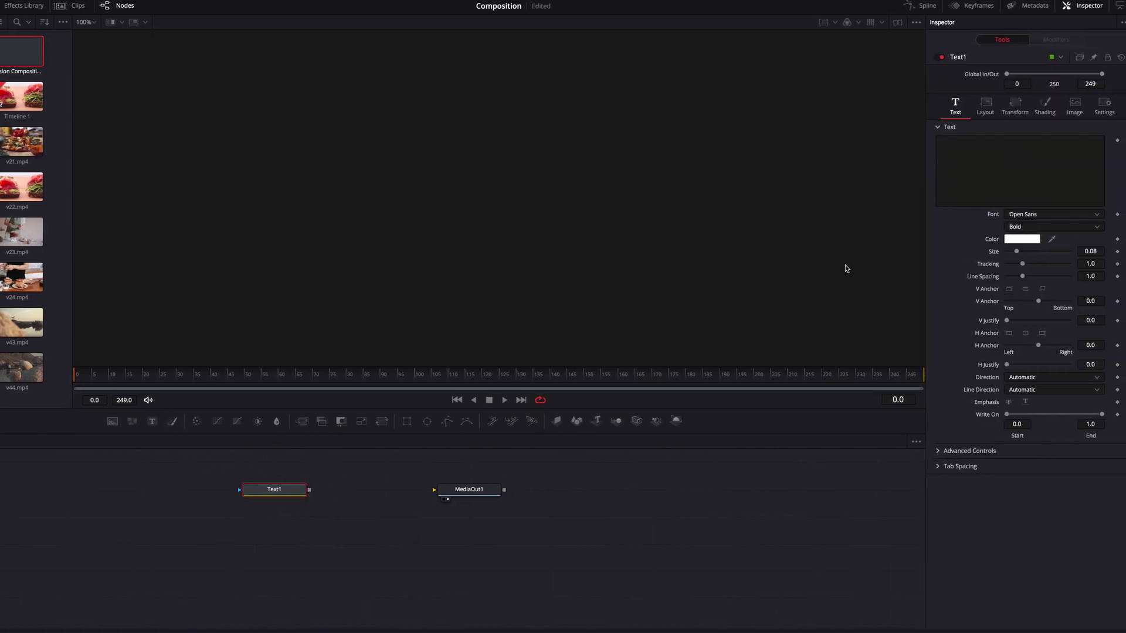
click(1020, 168)
text(text)
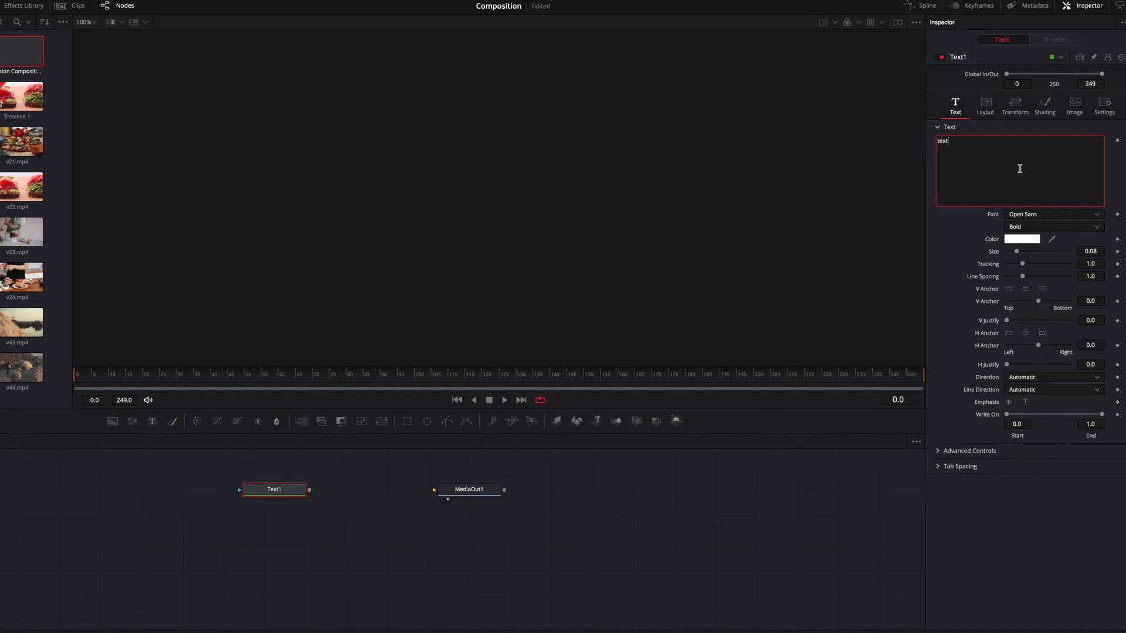
Connect Text1 to MediaOut1 and go back to the Edit page.
click(311, 491)
drag(311, 491, 435, 489)
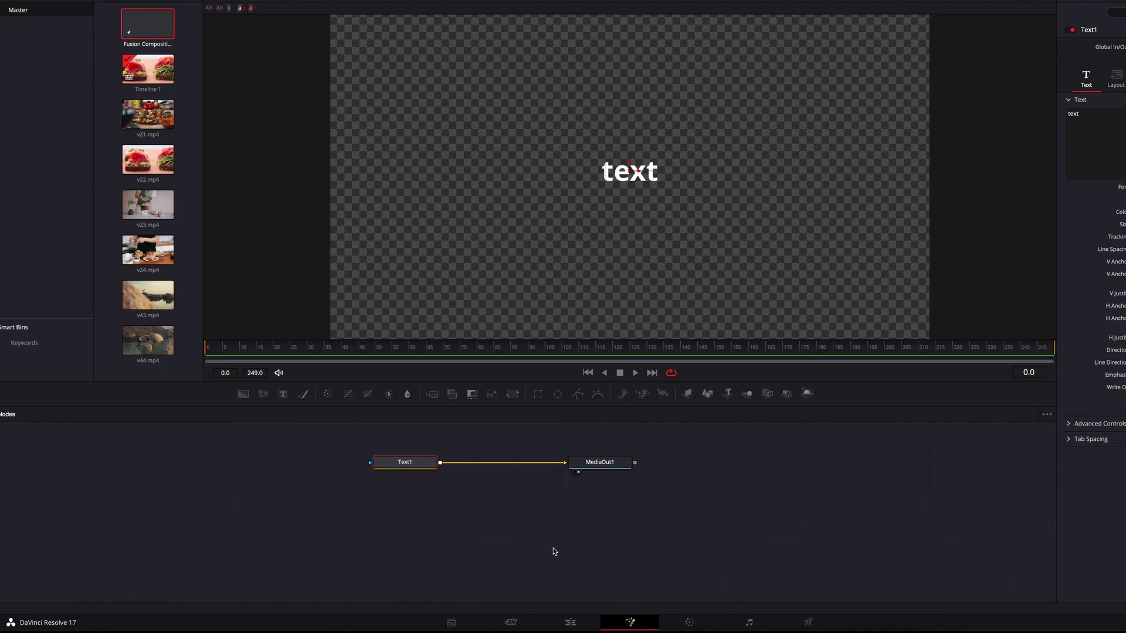
click(570, 623)
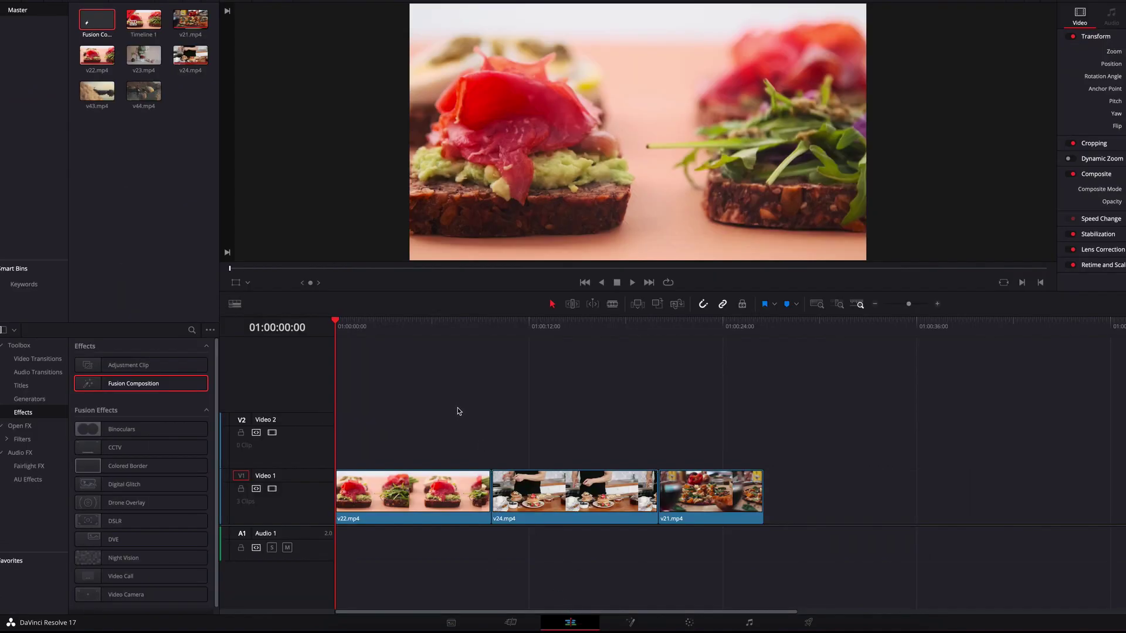
Preview the composition on Video 2 over the pancake shot, delete it, and create empty Timeline 2.
drag(96, 20, 463, 452)
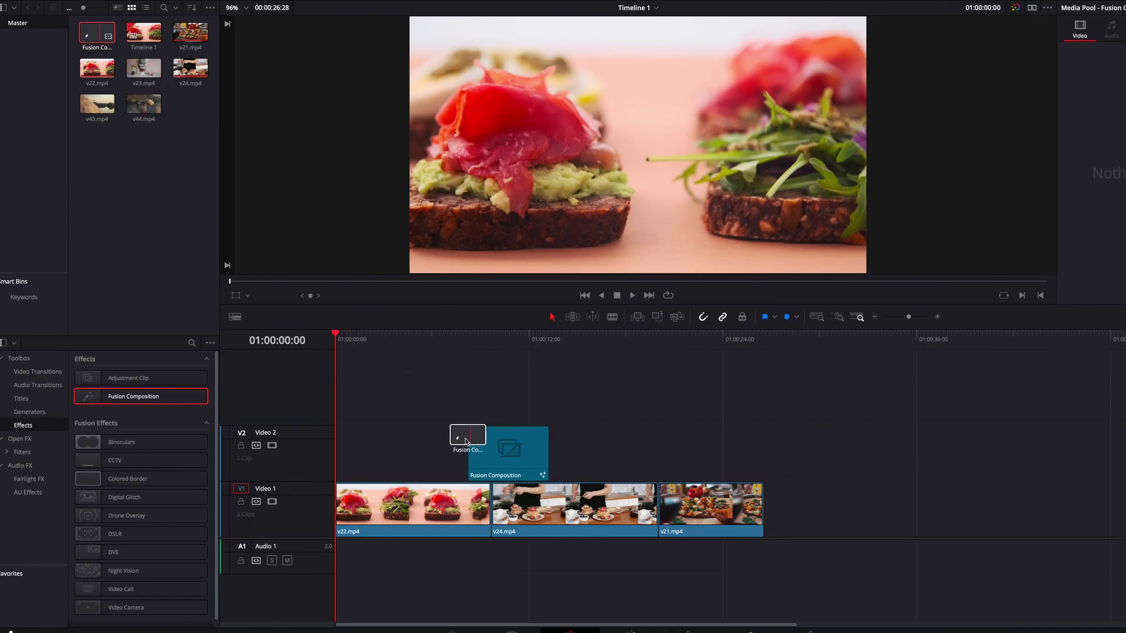
click(492, 335)
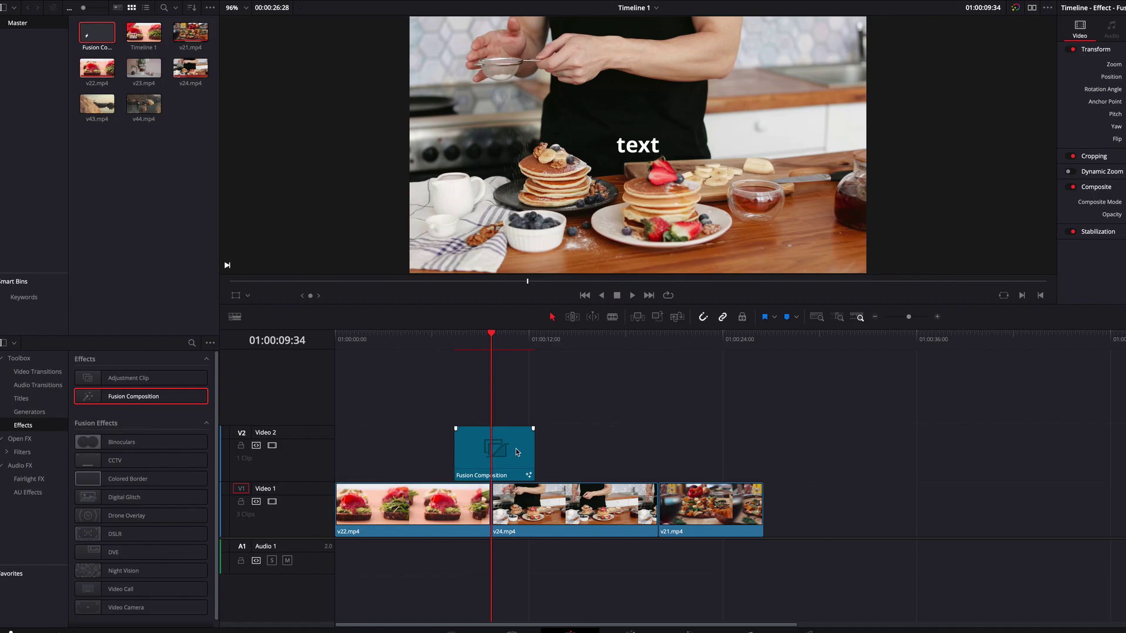
key(Delete)
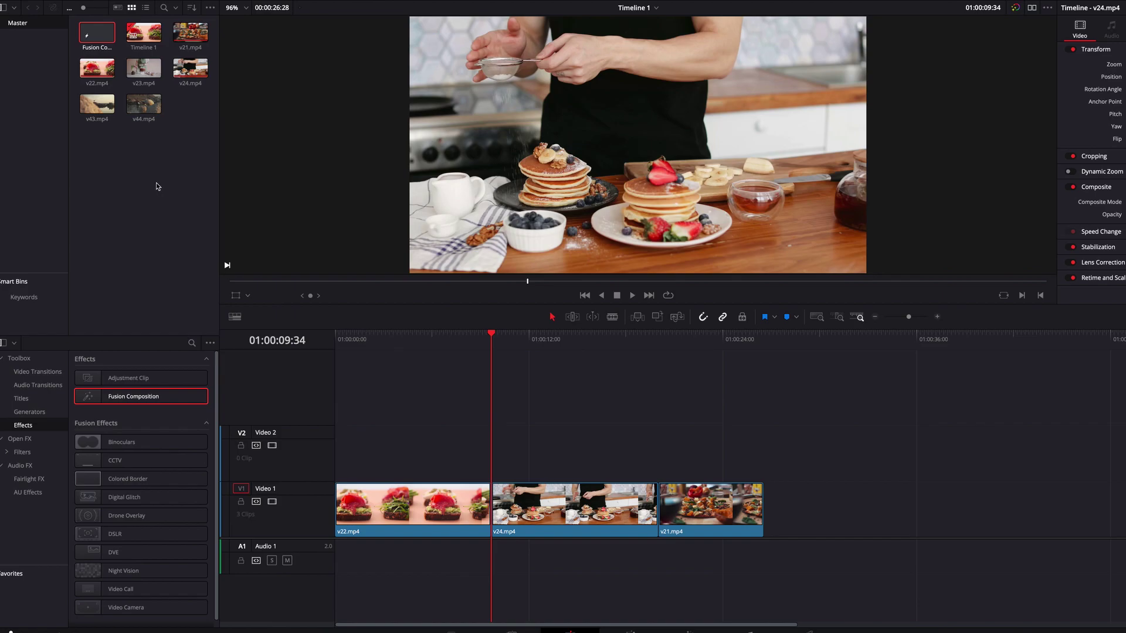
key(ctrl+n)
click(142, 270)
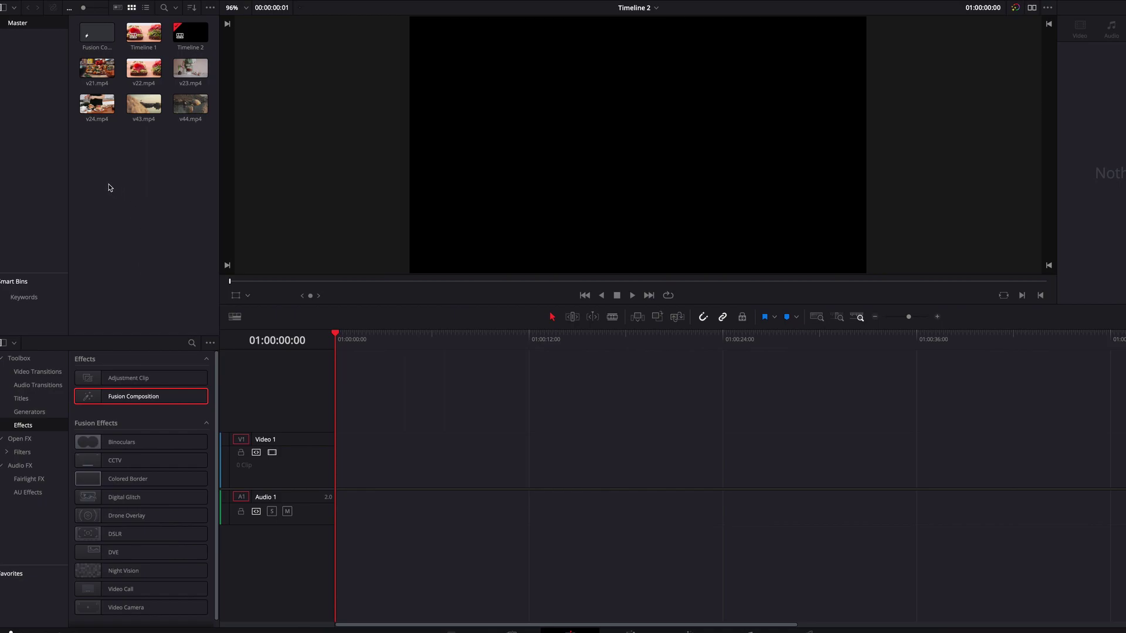
Put the 'text' composition at the start of Video 2 and v23.mp4 on Video 1, then preview.
drag(96, 33, 338, 405)
click(376, 340)
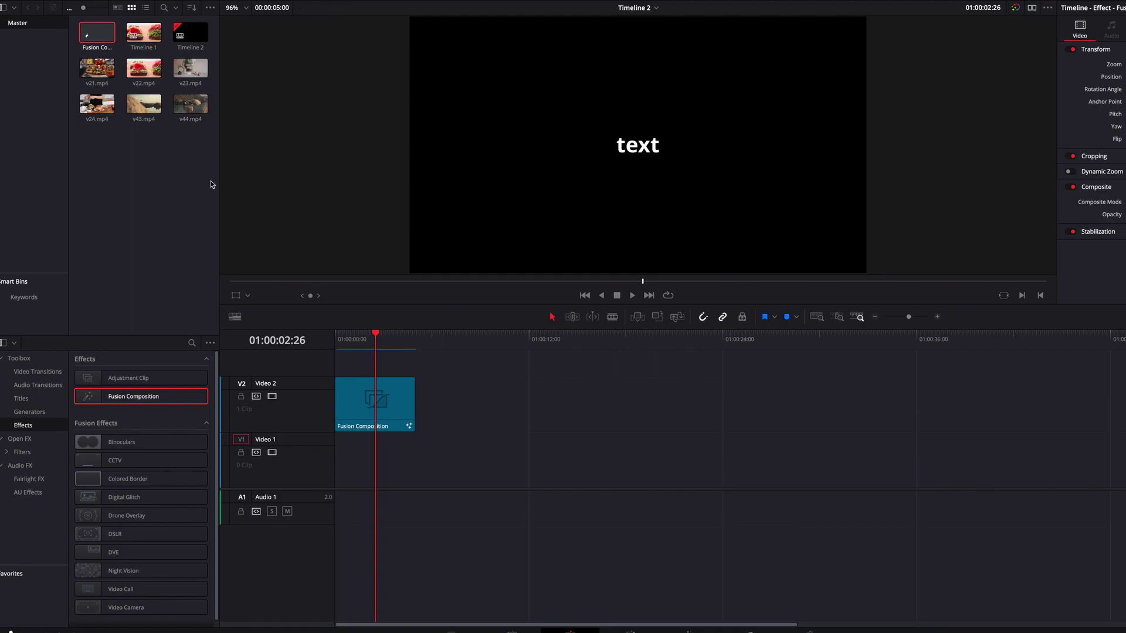
drag(191, 68, 387, 477)
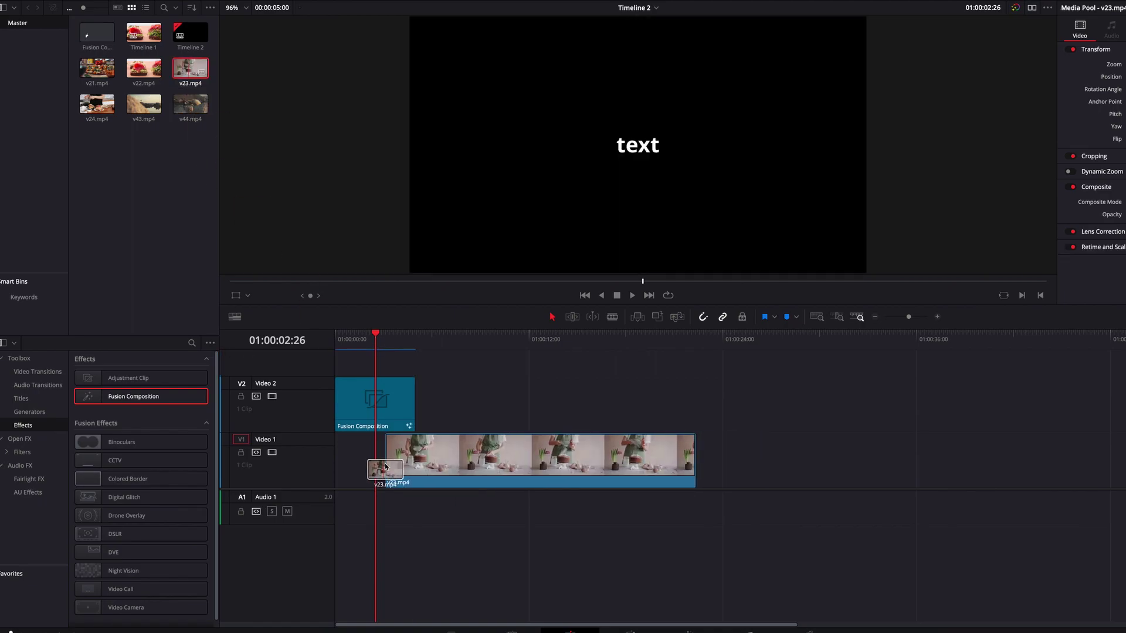
click(385, 335)
drag(392, 335, 366, 338)
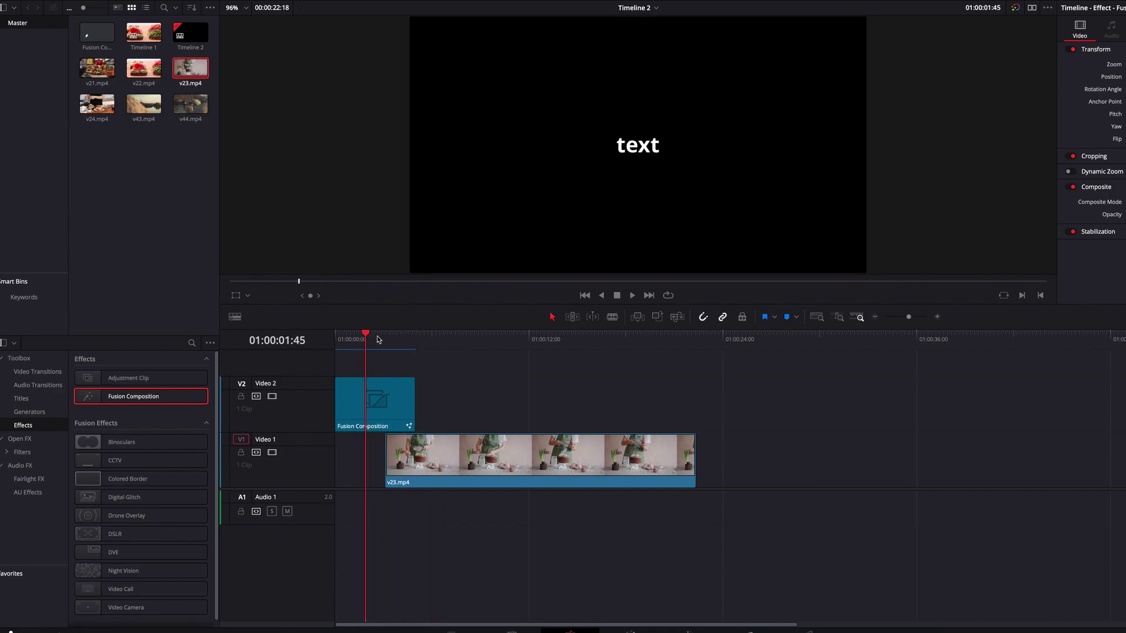